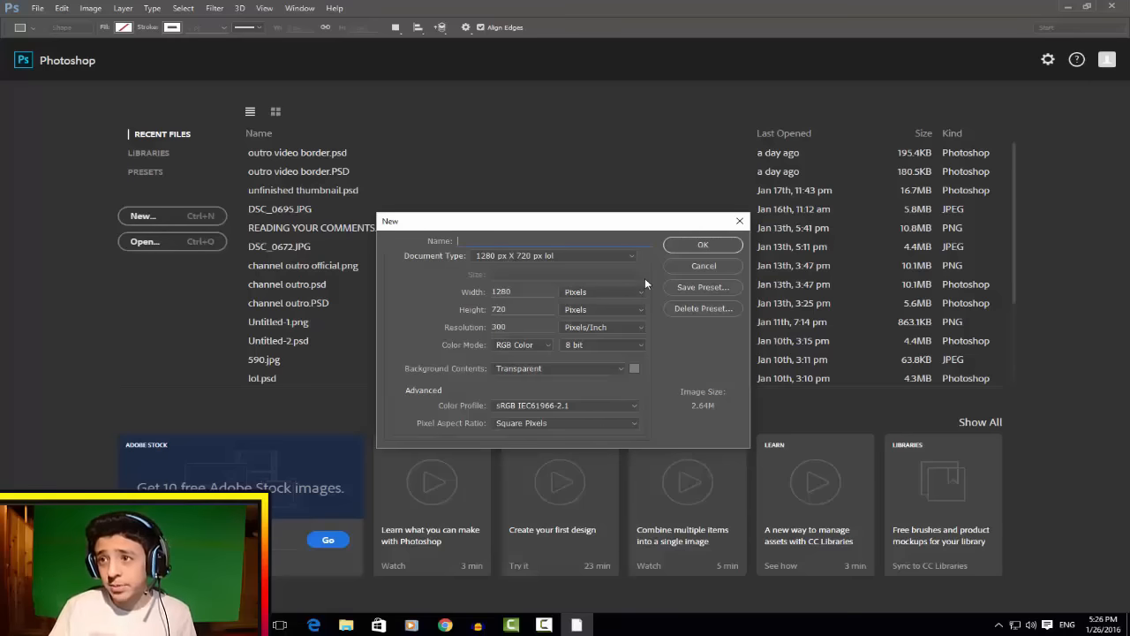
# Step: Create a transparent 1280 x 720 px document at 300 pixels/inch in RGB Color, 8 bit
pyautogui.click(704, 246)
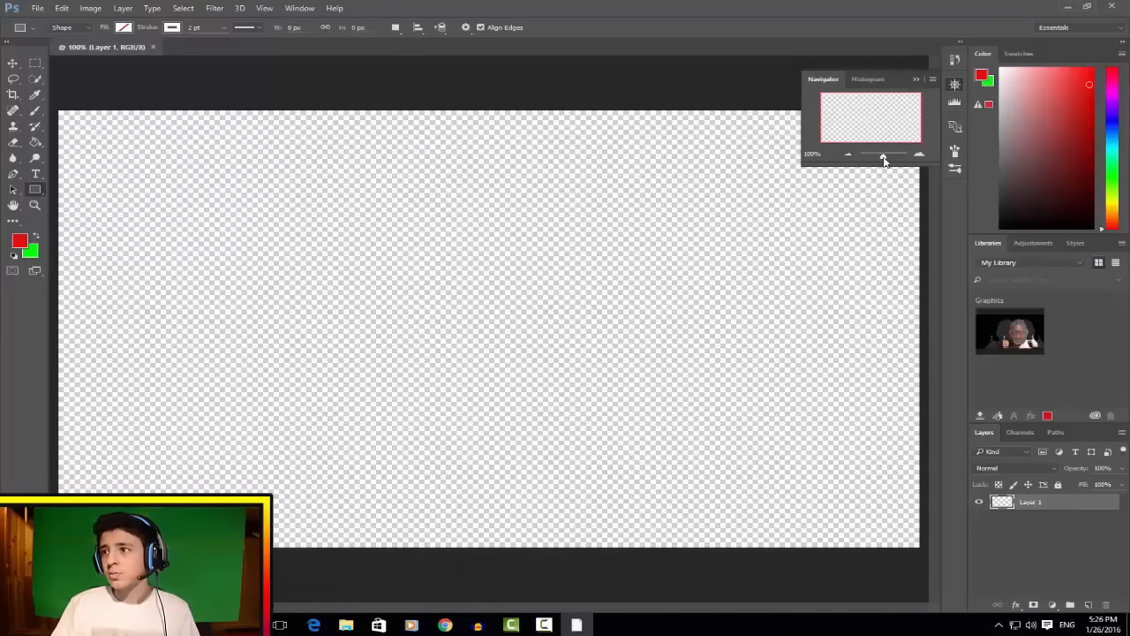
pyautogui.moveTo(884, 159); pyautogui.dragTo(884, 160)
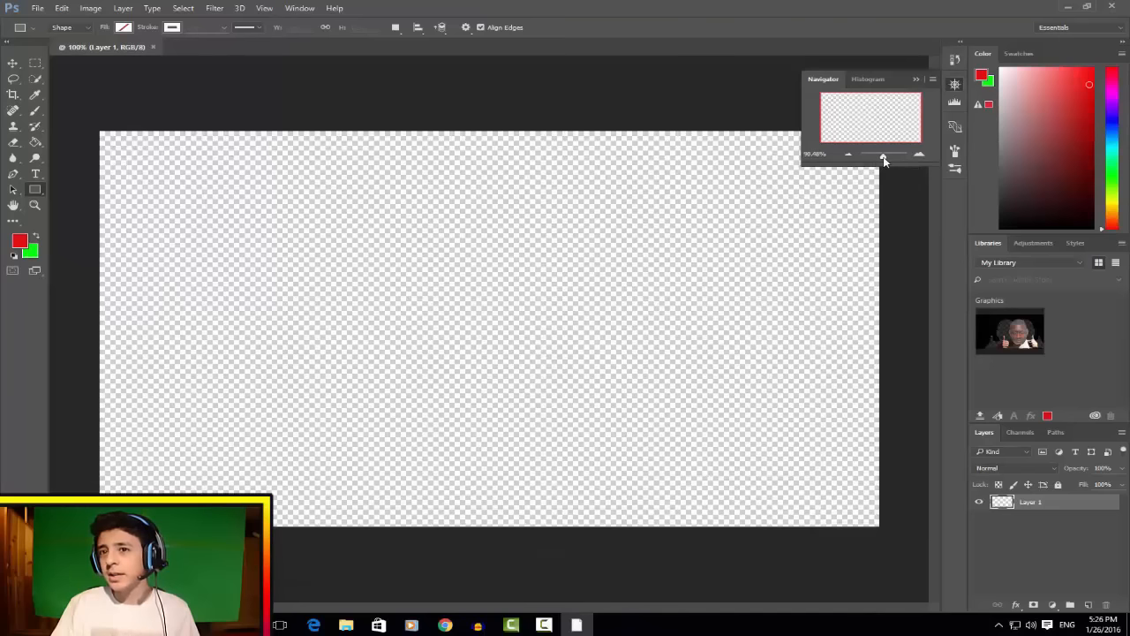
pyautogui.click(916, 79)
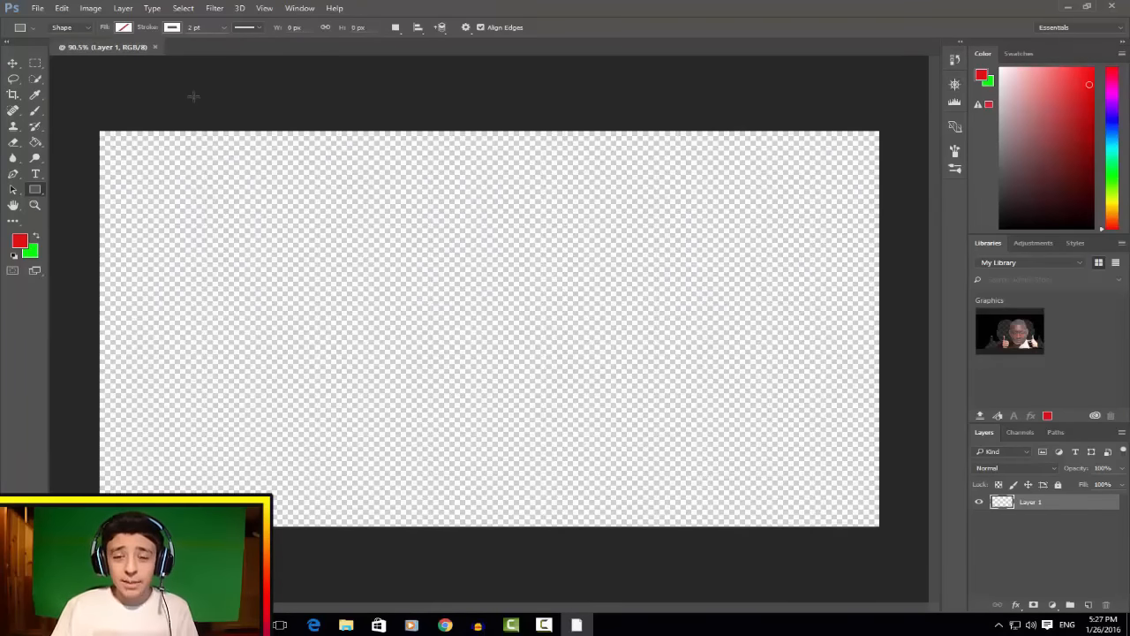
# Step: Preview the blue light-ray background in File Explorer and place form_light_exciting_shine_47024_1920x1080 from DCSG backgrounds and items as an embedded image
pyautogui.hotkey('alt', 'Tab')
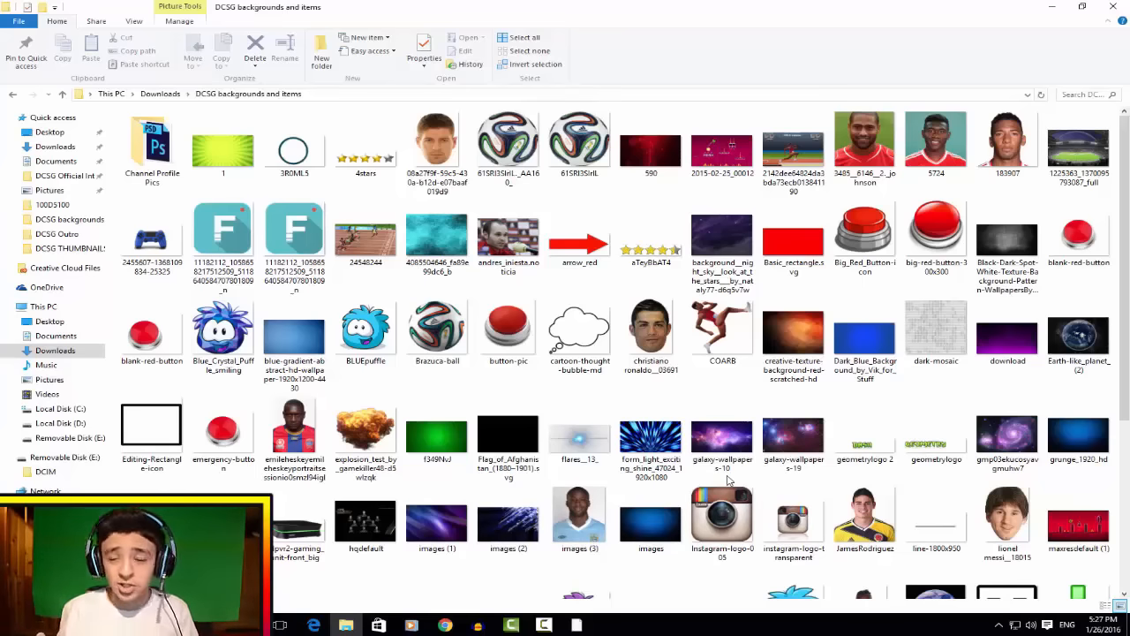
pyautogui.doubleClick(656, 443)
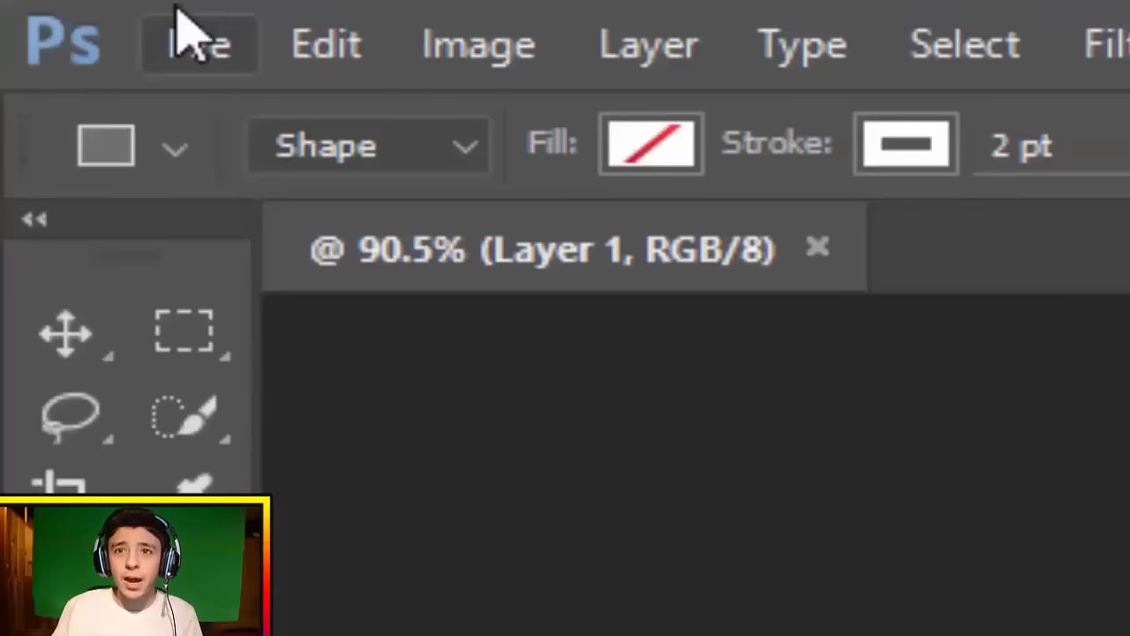
pyautogui.click(37, 8)
pyautogui.click(108, 241)
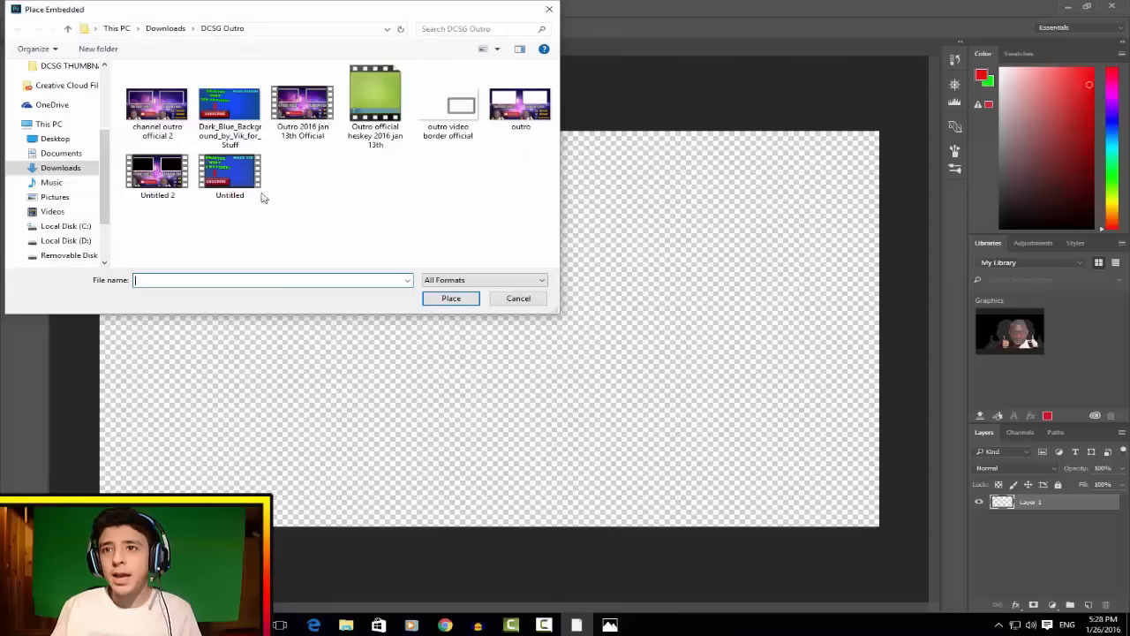
pyautogui.click(60, 168)
pyautogui.doubleClick(430, 108)
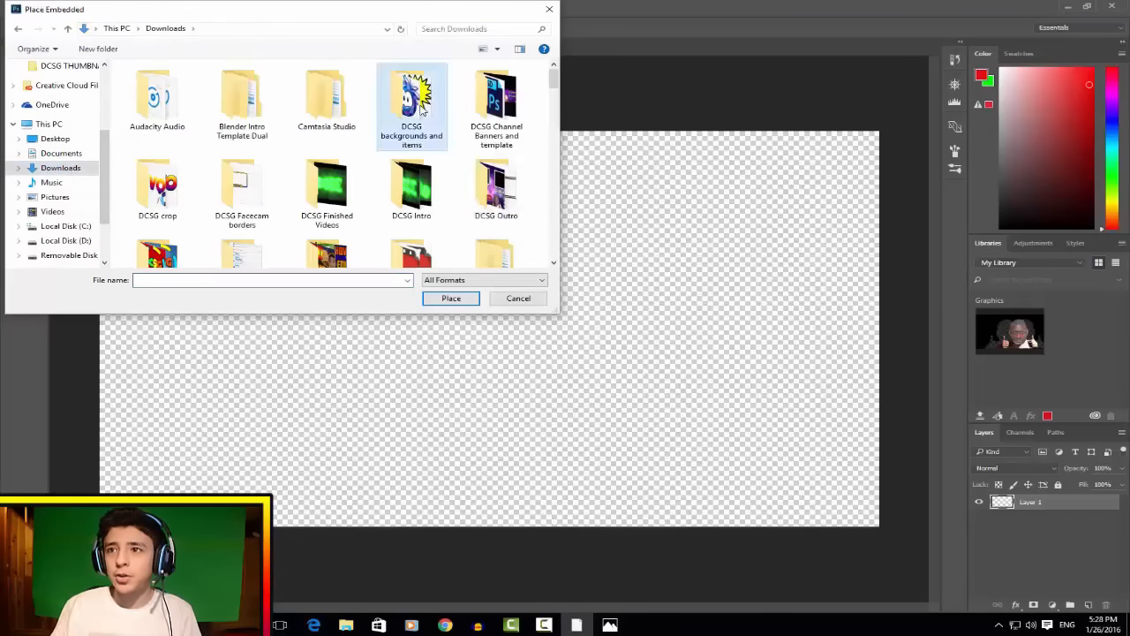
pyautogui.doubleClick(497, 88)
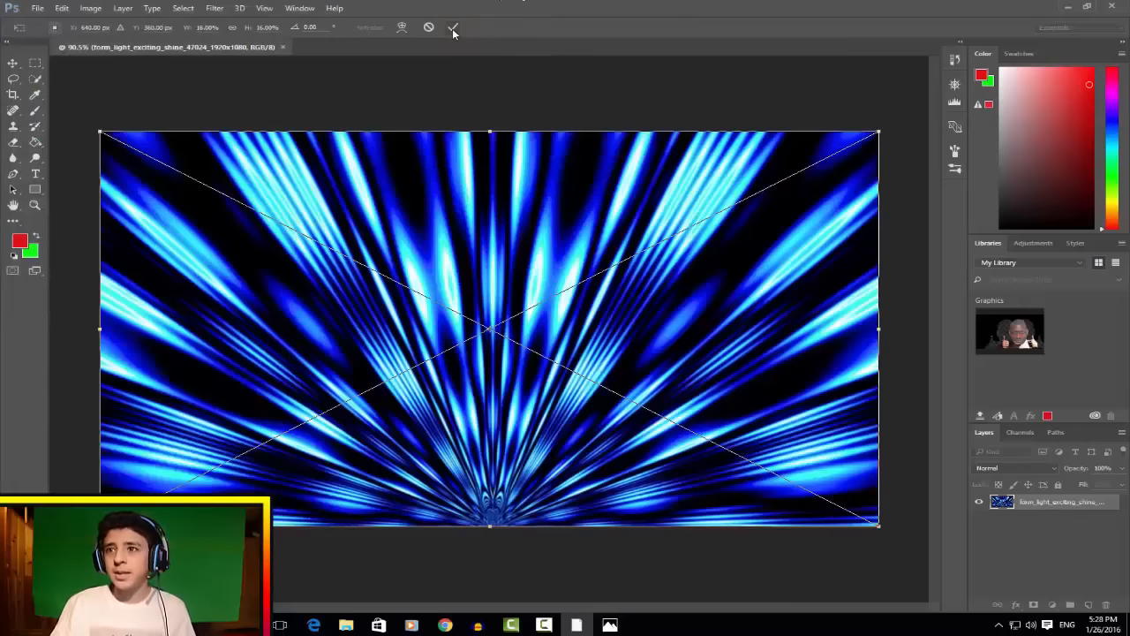
pyautogui.click(453, 30)
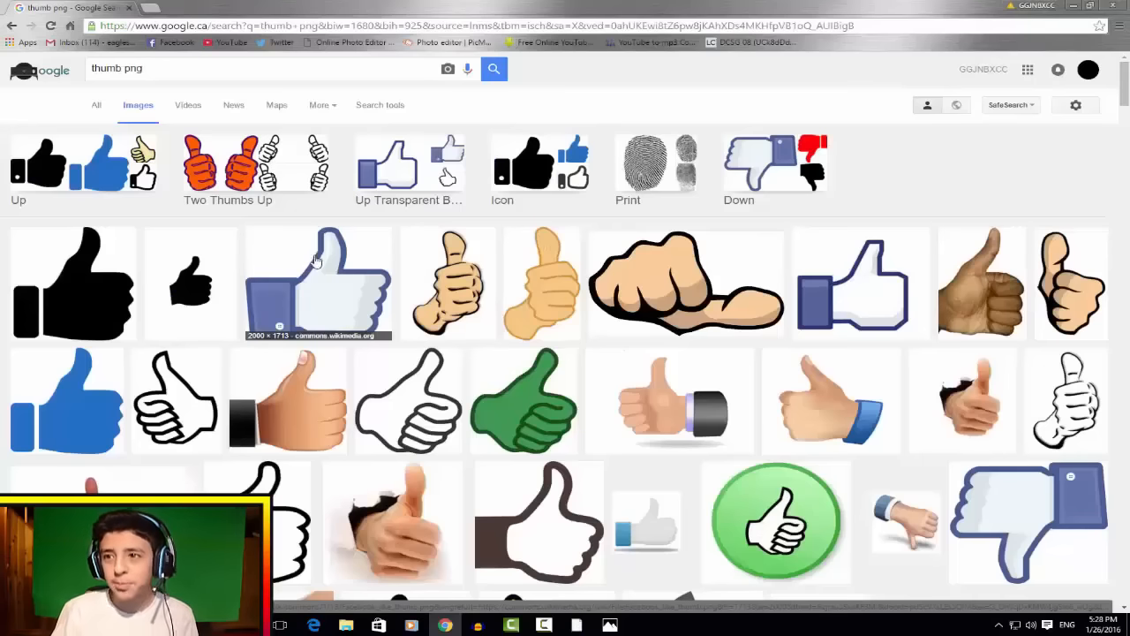
# Step: In Chrome, pick the usbthumbdrive2-640.jpg picture from the "thumb png" image results and save it
pyautogui.scroll(-1, 318, 256)
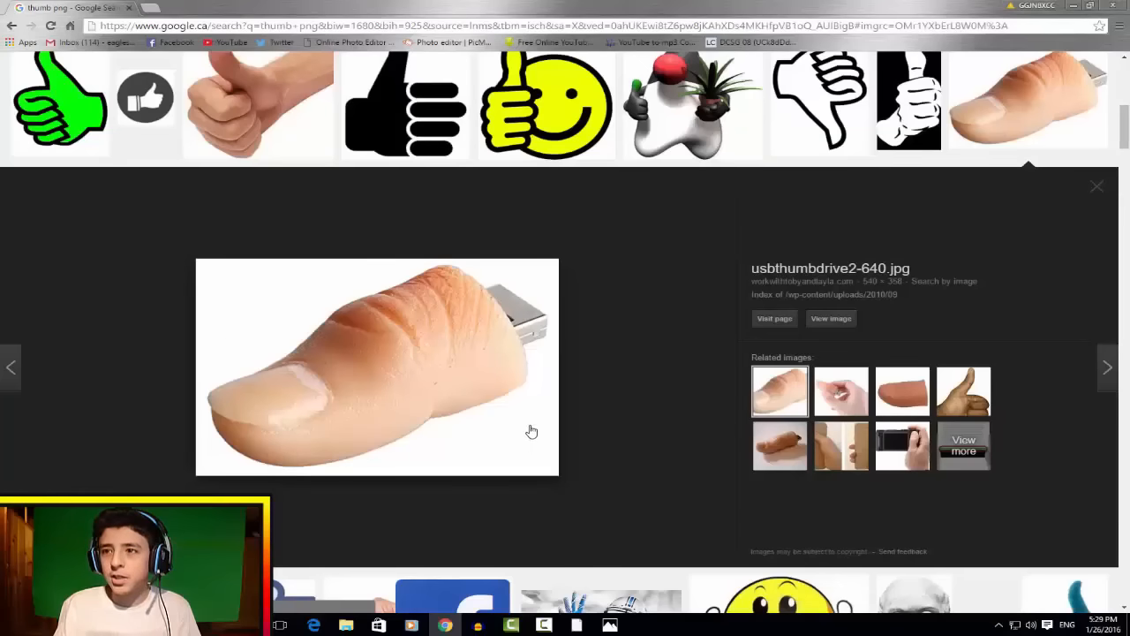
pyautogui.rightClick(527, 423)
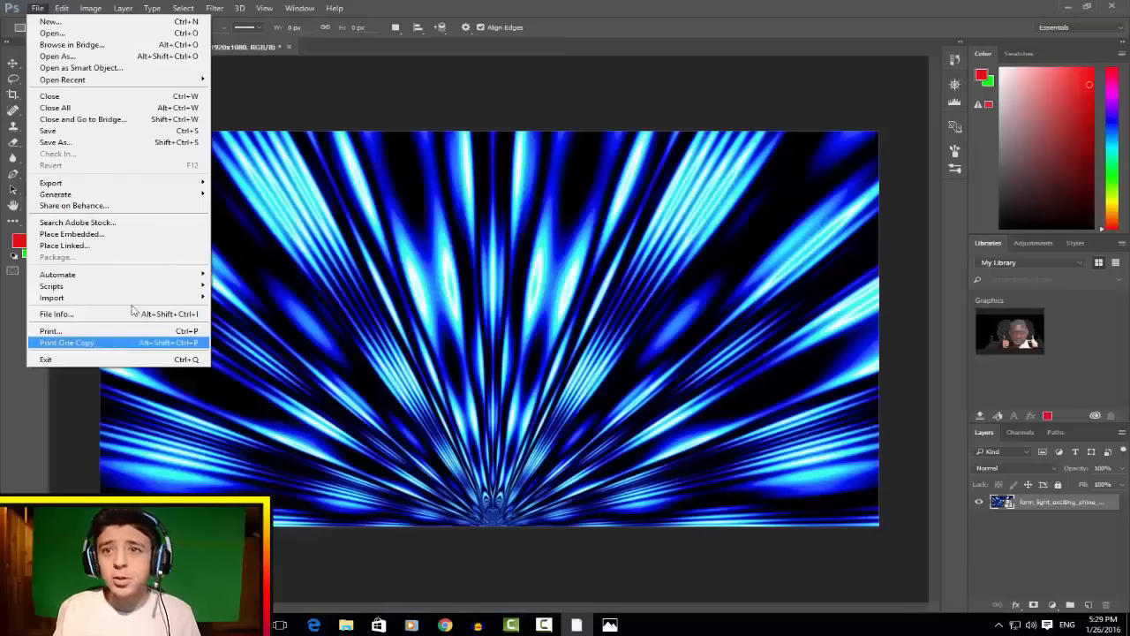
pyautogui.click(71, 234)
pyautogui.scroll(5, 357, 150)
pyautogui.scroll(-5, 357, 150)
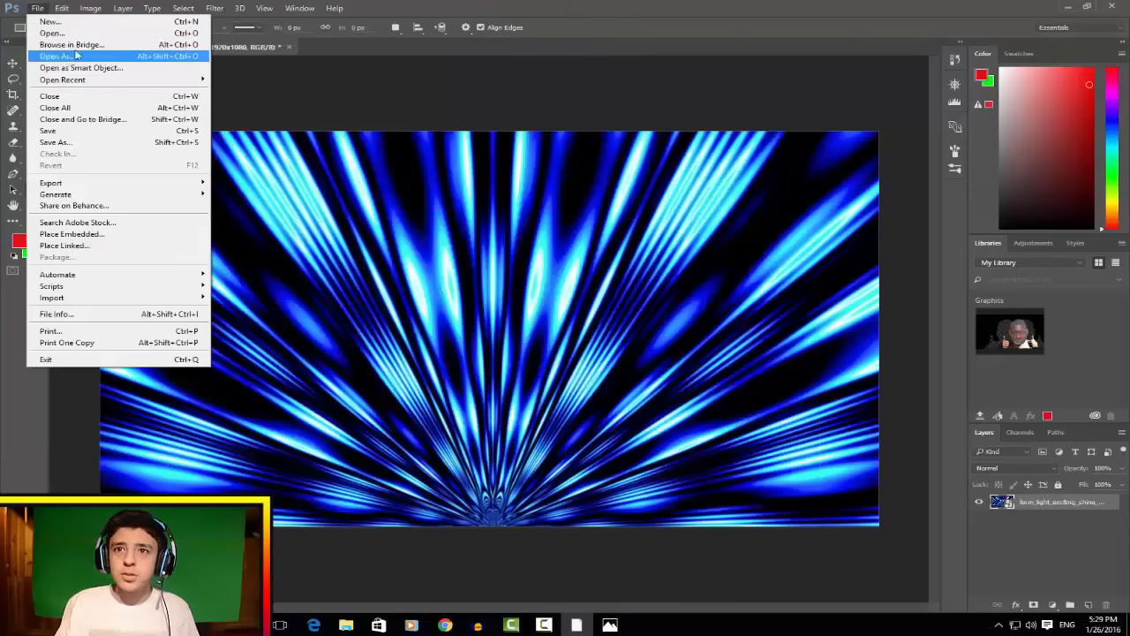
# Step: Create a second 1280 x 720 px document for the usbthumbdrive2-640 image and duplicate the image's layer
pyautogui.click(53, 22)
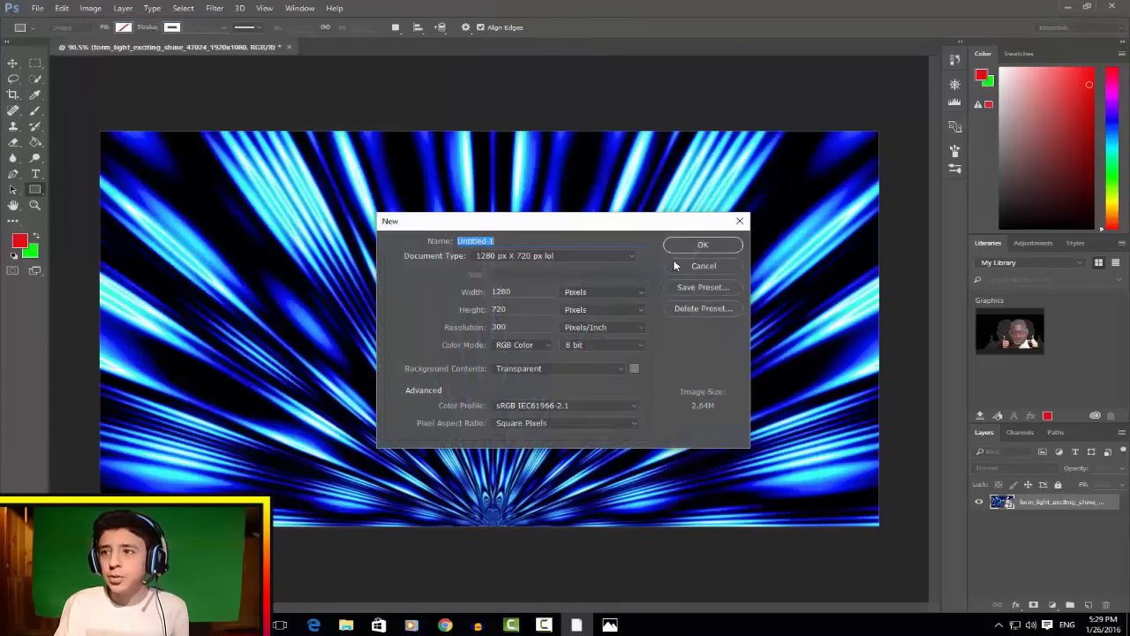
pyautogui.rightClick(1050, 502)
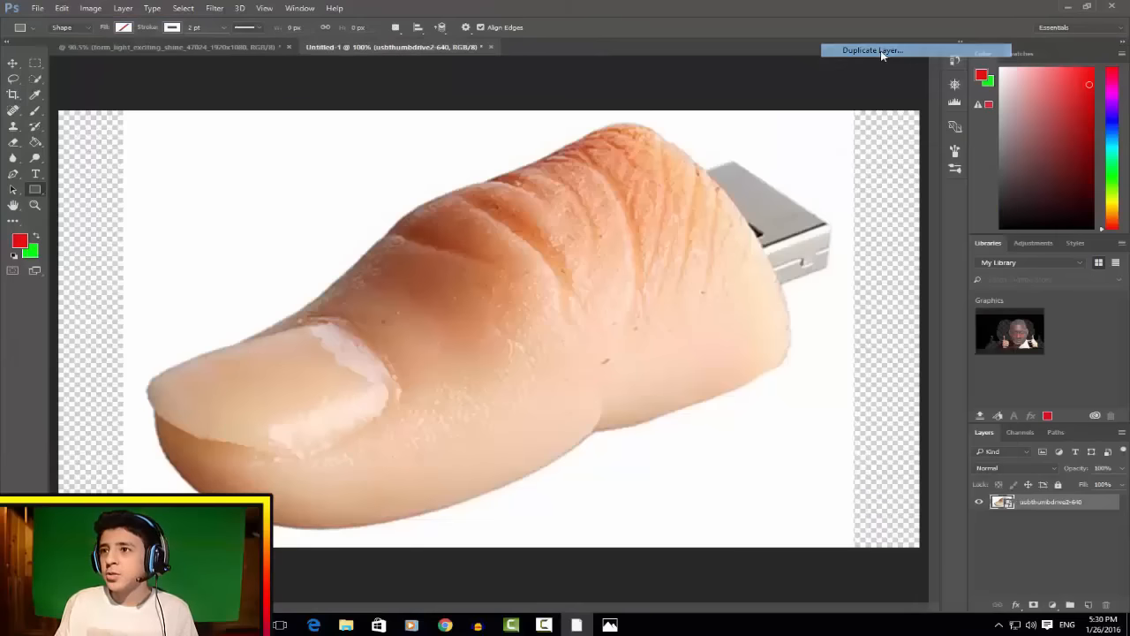
pyautogui.click(892, 47)
pyautogui.click(987, 244)
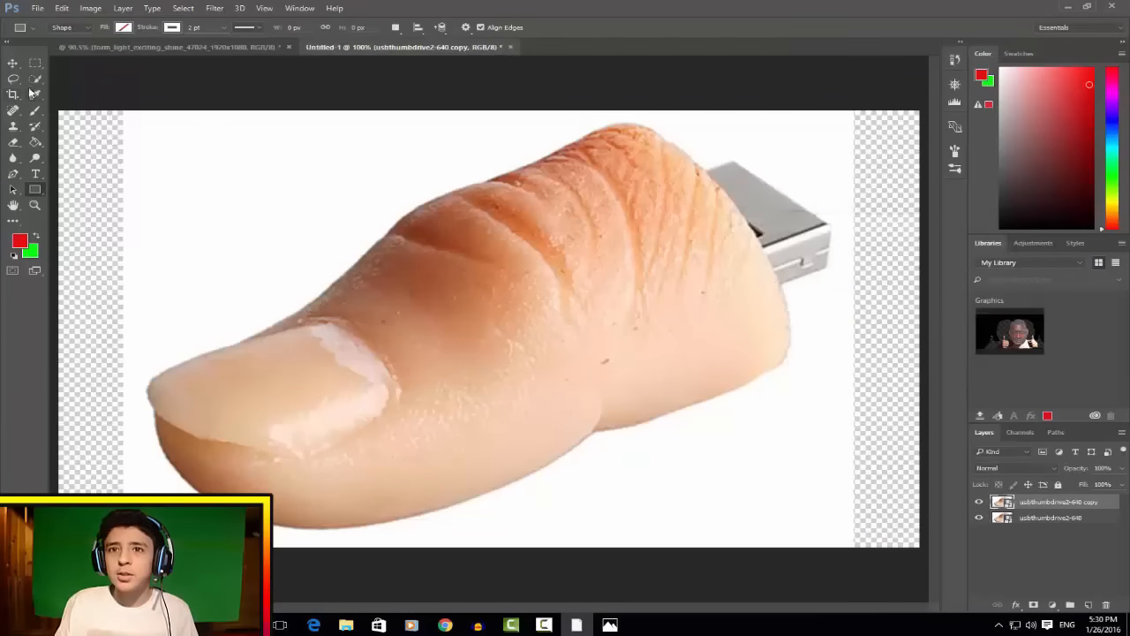
# Step: Cut out the thumb without the USB plug using Quick Selection and a layer mask, and hide the original layer
pyautogui.click(35, 81)
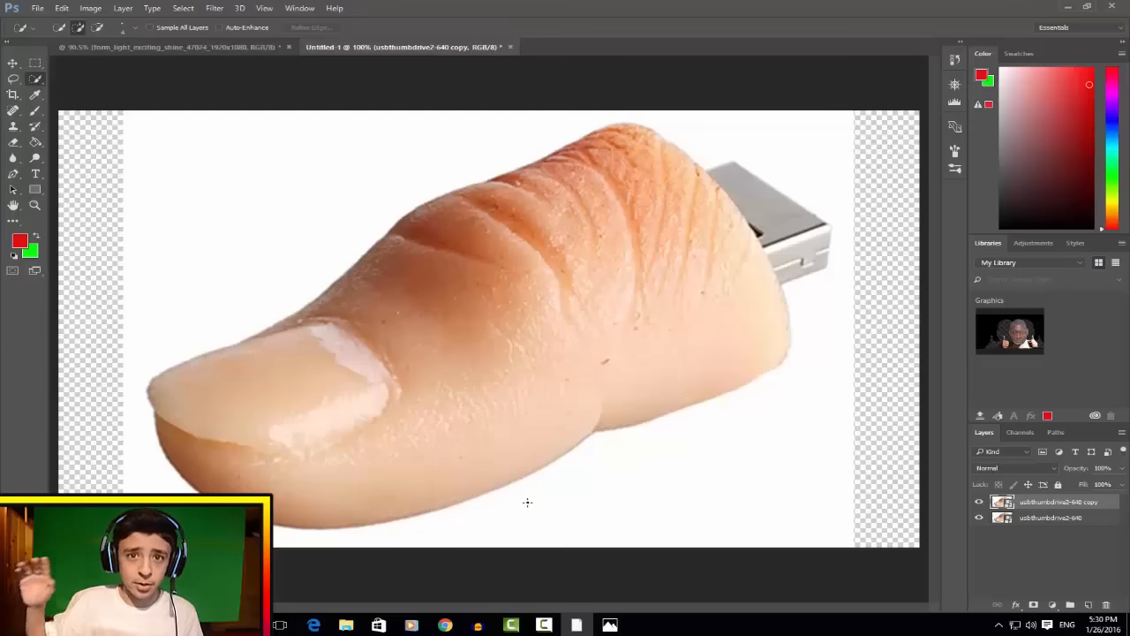
pyautogui.moveTo(347, 346)
pyautogui.mouseDown()
pyautogui.moveTo(280, 468)
pyautogui.moveTo(205, 475)
pyautogui.moveTo(377, 488)
pyautogui.moveTo(465, 466)
pyautogui.moveTo(617, 348)
pyautogui.moveTo(703, 354)
pyautogui.moveTo(713, 303)
pyautogui.mouseUp()
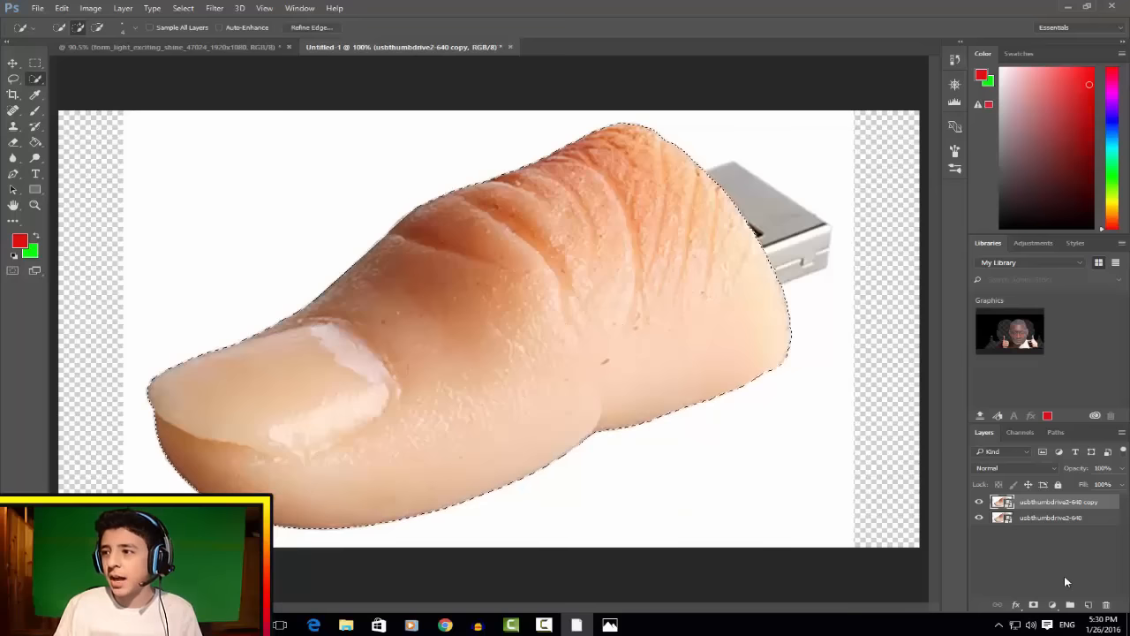
pyautogui.click(1034, 606)
pyautogui.click(979, 520)
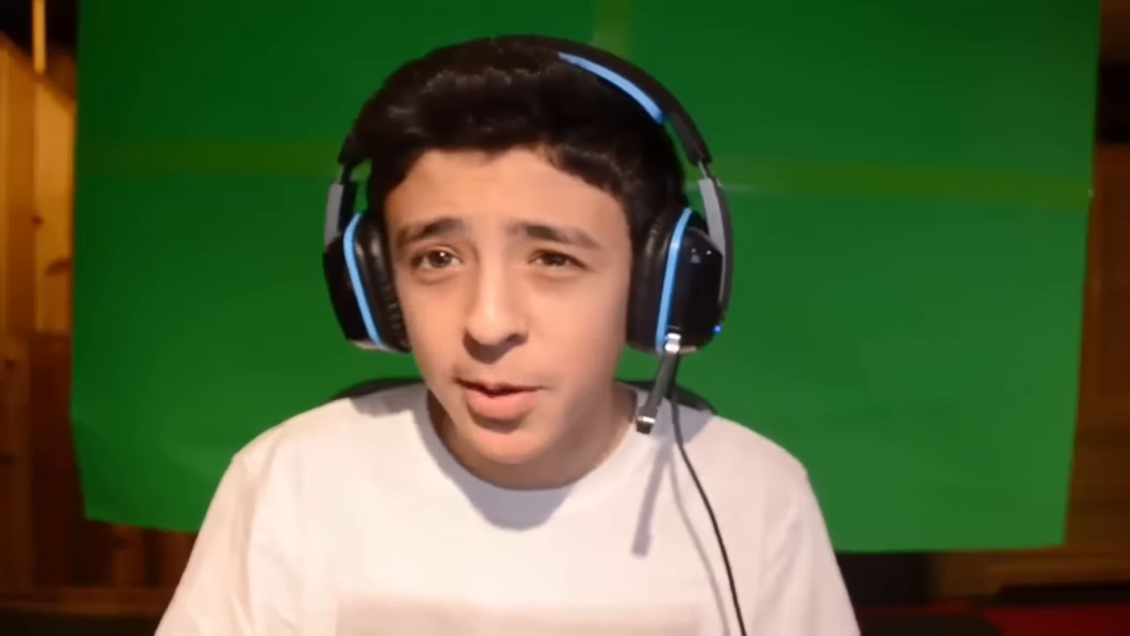
# Step: Save the thumb cutout as a PNG named "Untitled-1 22" in the DCSG crop folder
pyautogui.click(38, 8)
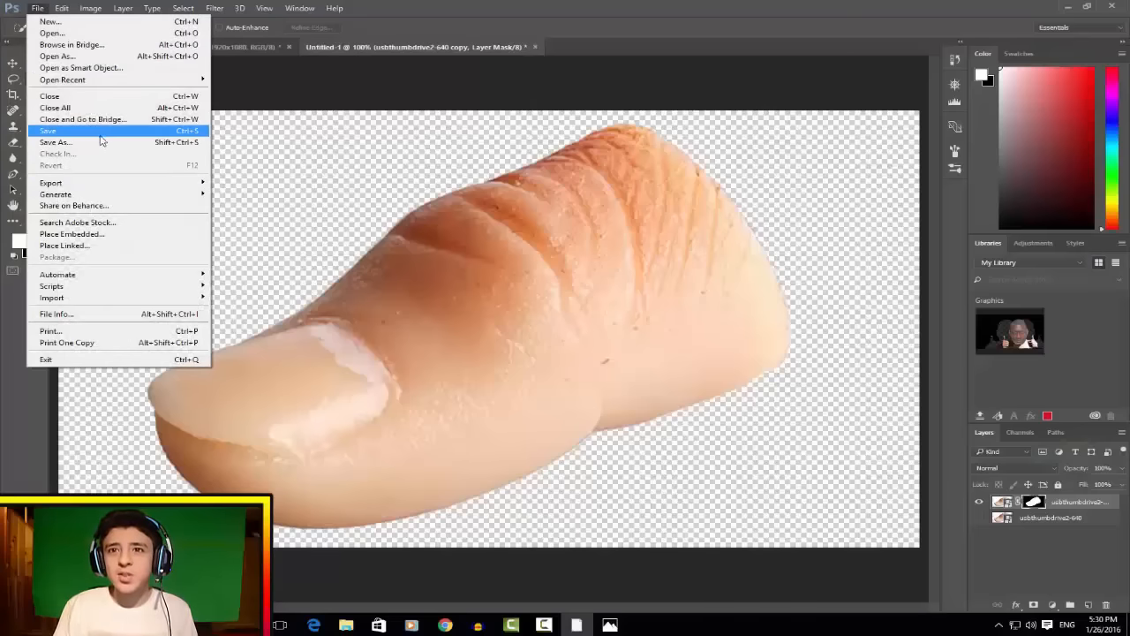
pyautogui.click(99, 141)
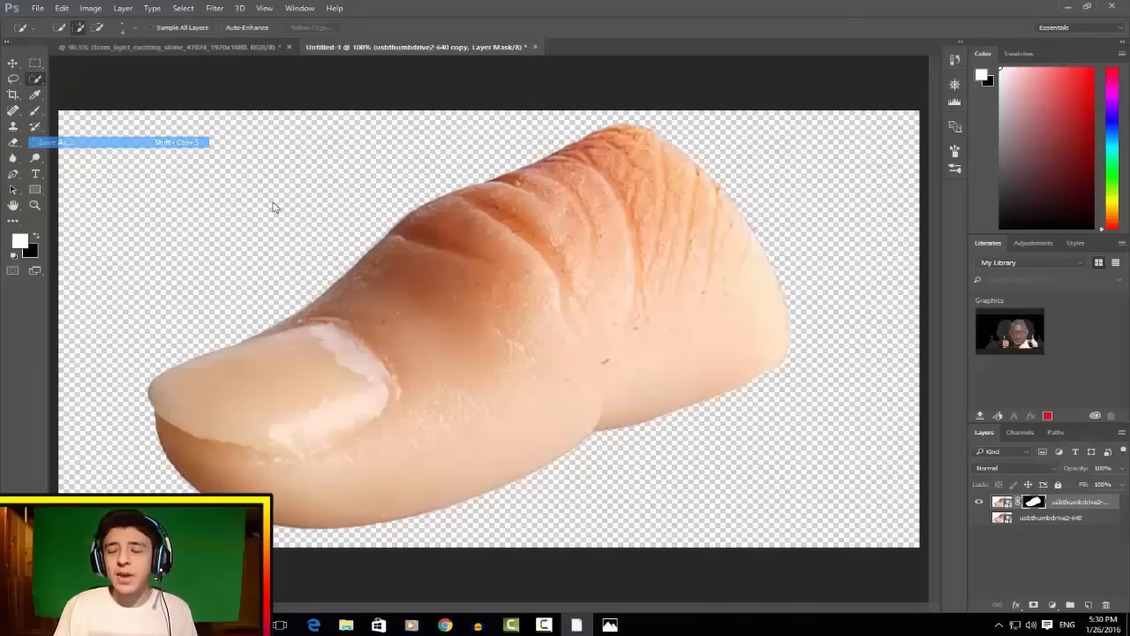
pyautogui.scroll(5, 77, 102)
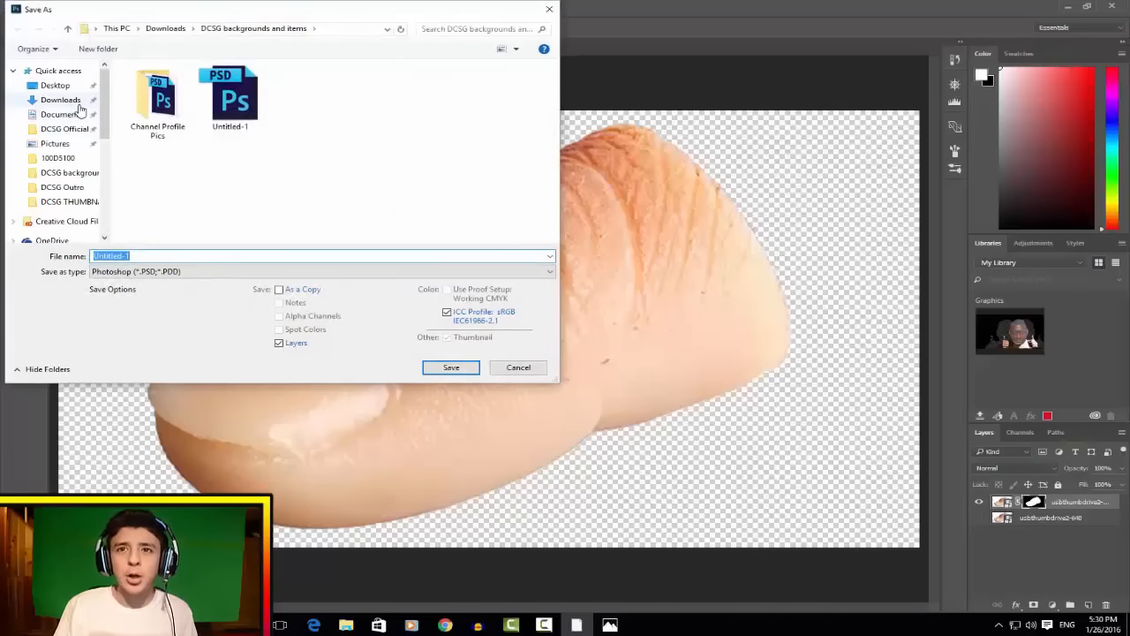
pyautogui.click(78, 106)
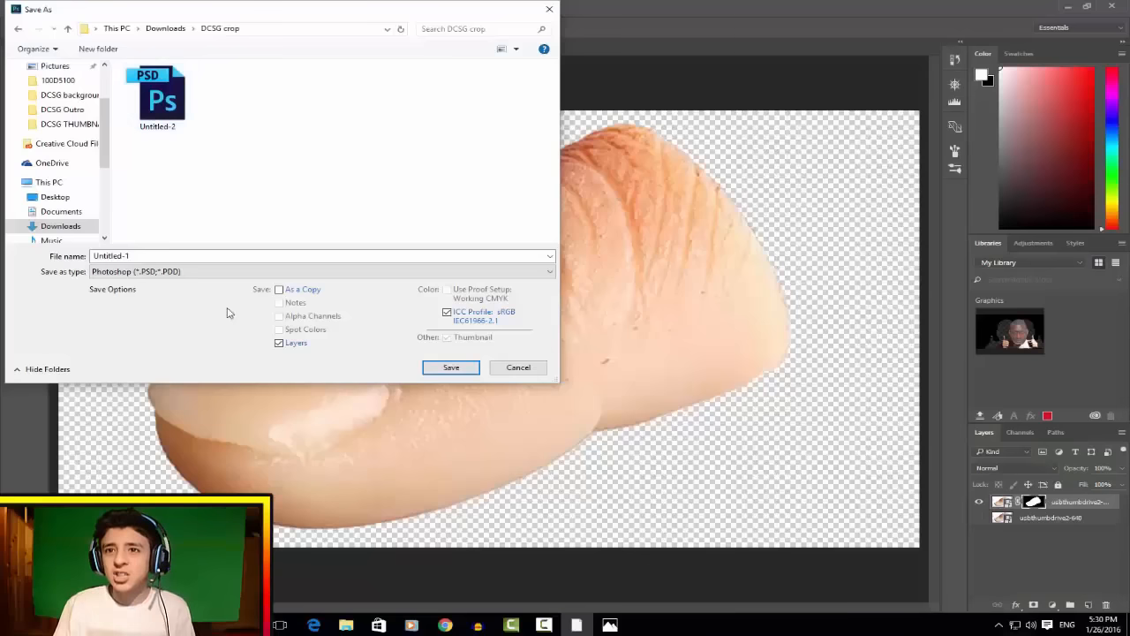
pyautogui.click(210, 271)
pyautogui.click(150, 431)
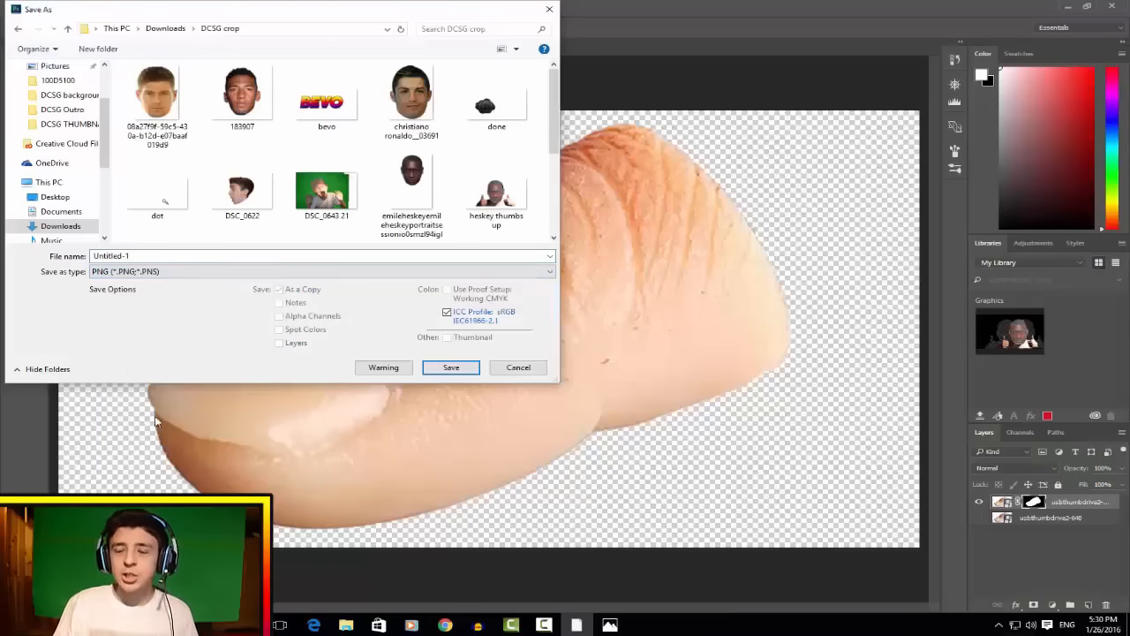
pyautogui.write('22')
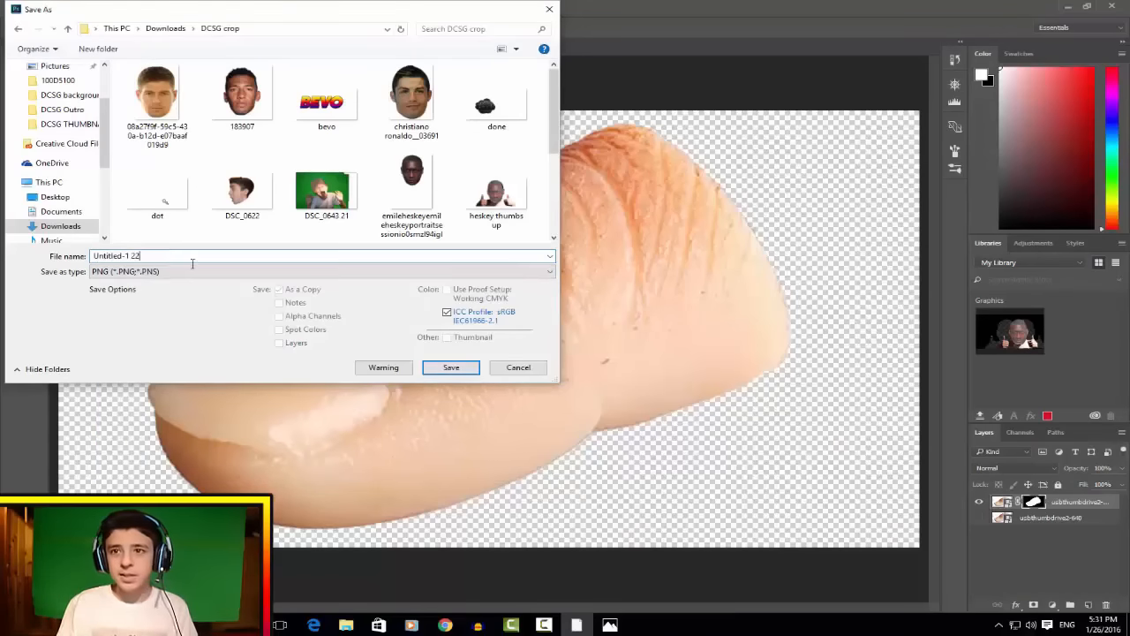
pyautogui.click(451, 368)
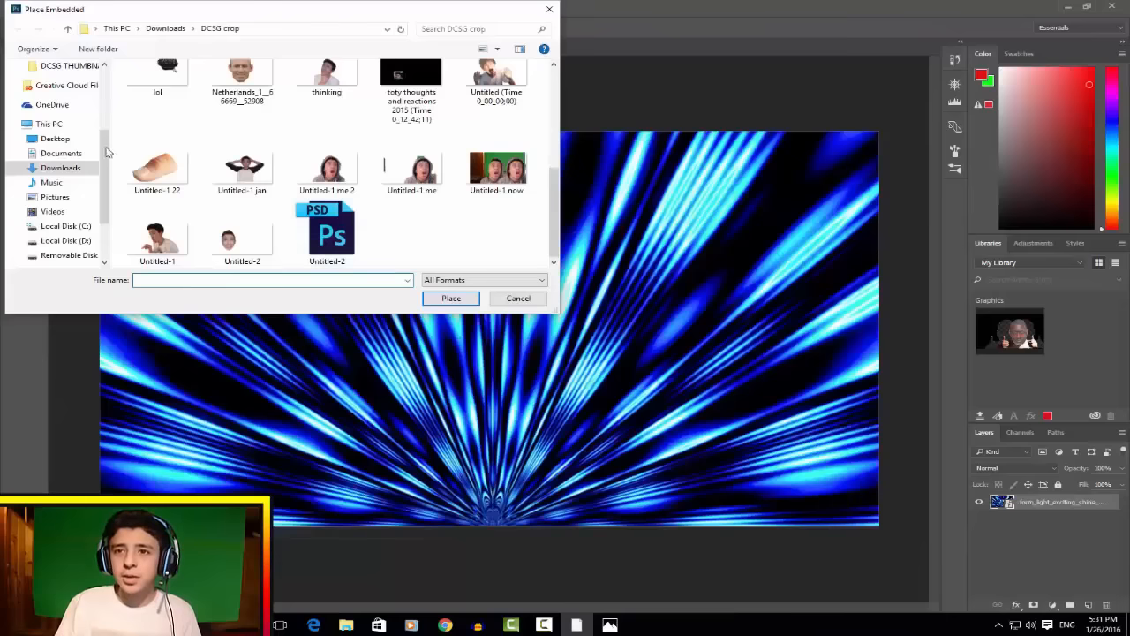
# Step: Place the "Untitled-1 22" cutout into the blue background document and rotate it about 84° so the thumb points up on the right side
pyautogui.click(156, 159)
pyautogui.click(449, 295)
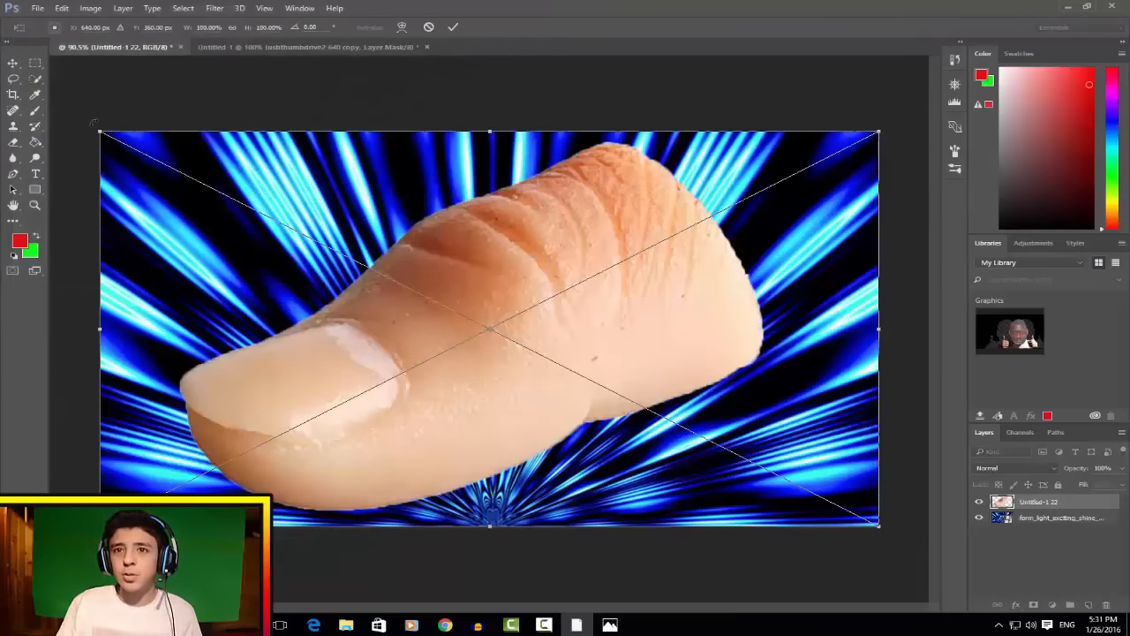
pyautogui.moveTo(93, 120); pyautogui.dragTo(596, 248)
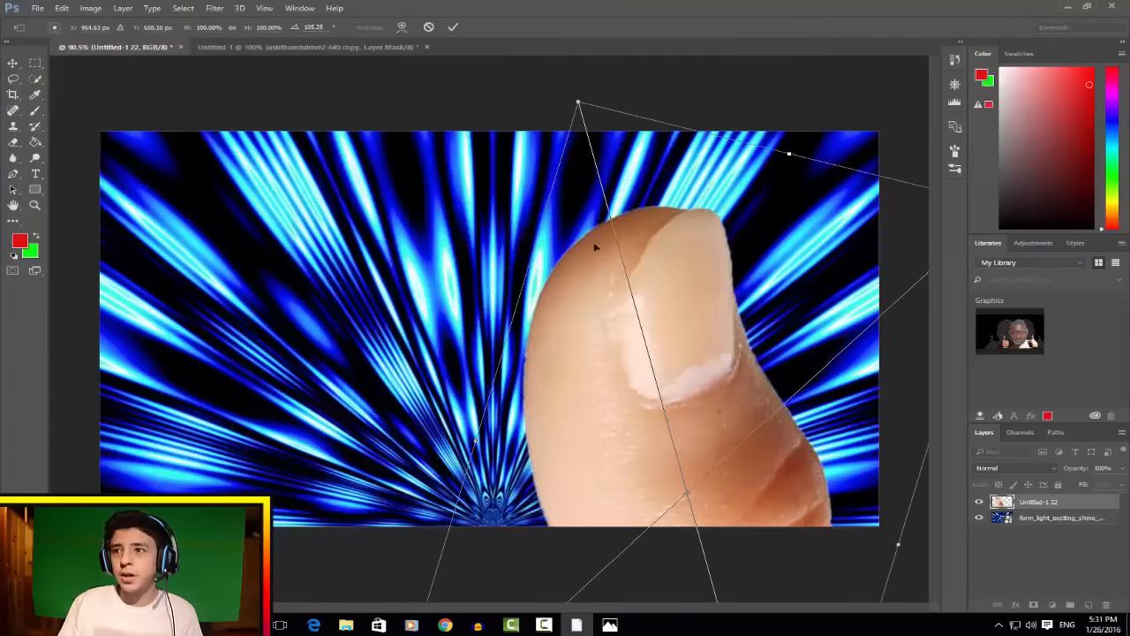
pyautogui.moveTo(572, 86); pyautogui.dragTo(575, 83)
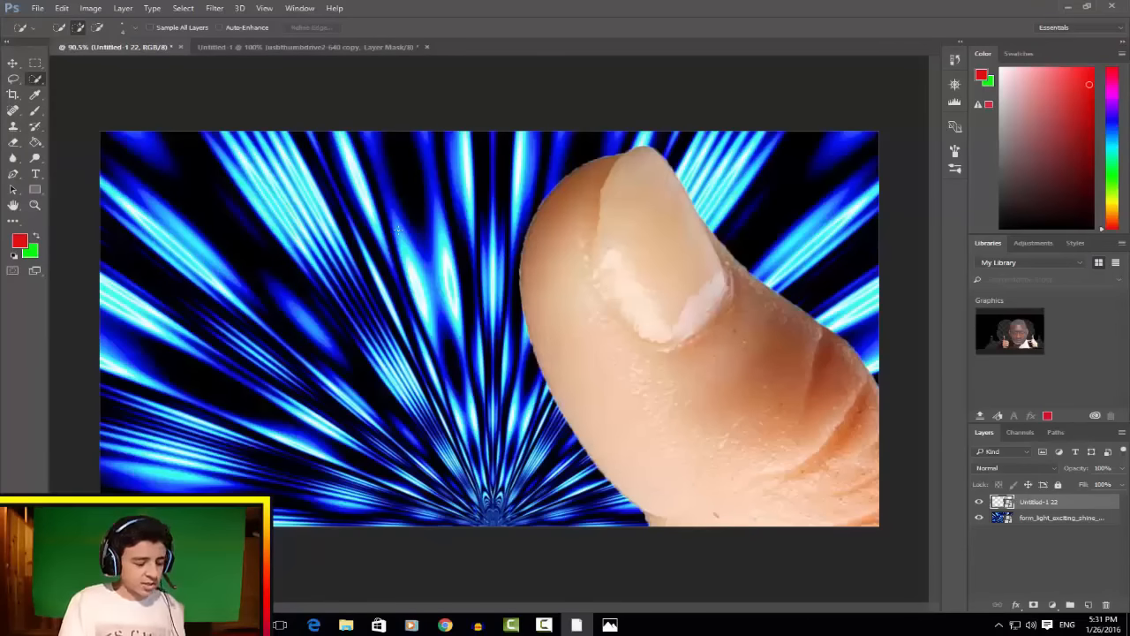
# Step: Scale the thumb down and move it into the lower-right corner of the canvas
pyautogui.hotkey('ctrl', 't')
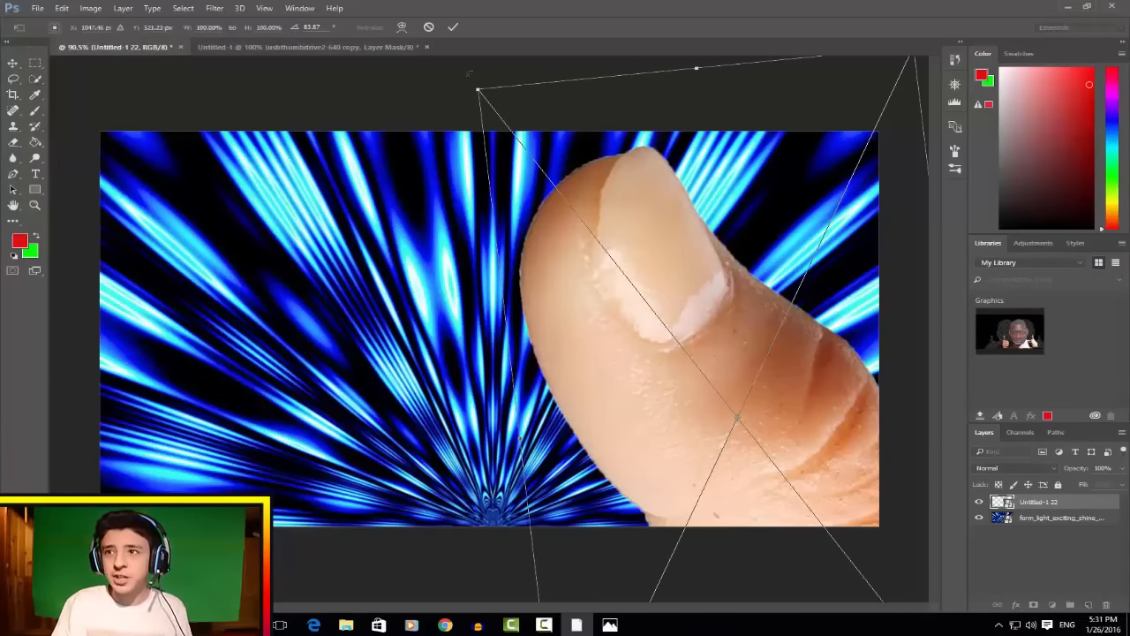
pyautogui.moveTo(478, 89); pyautogui.dragTo(567, 202)
pyautogui.moveTo(784, 428)
pyautogui.mouseDown()
pyautogui.moveTo(800, 431)
pyautogui.moveTo(775, 412)
pyautogui.mouseUp()
pyautogui.press('Return')
# Step: Add the red text "How to make a thumbnail" in Aldo the Apache Regular at 72 pt across the top of the canvas
pyautogui.click(35, 174)
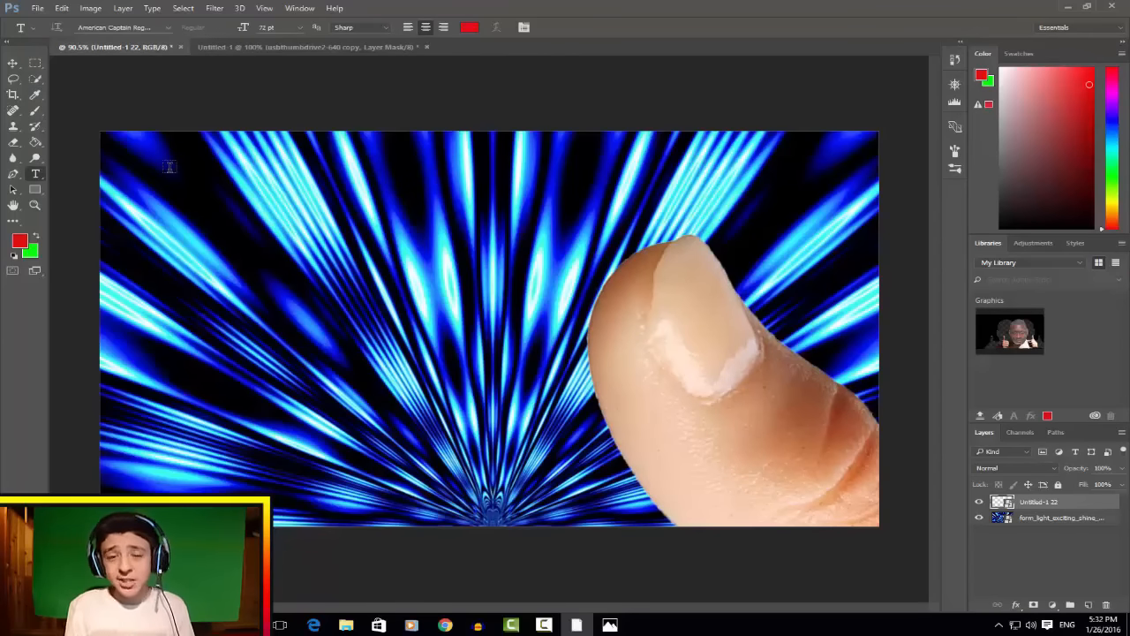
pyautogui.click(168, 27)
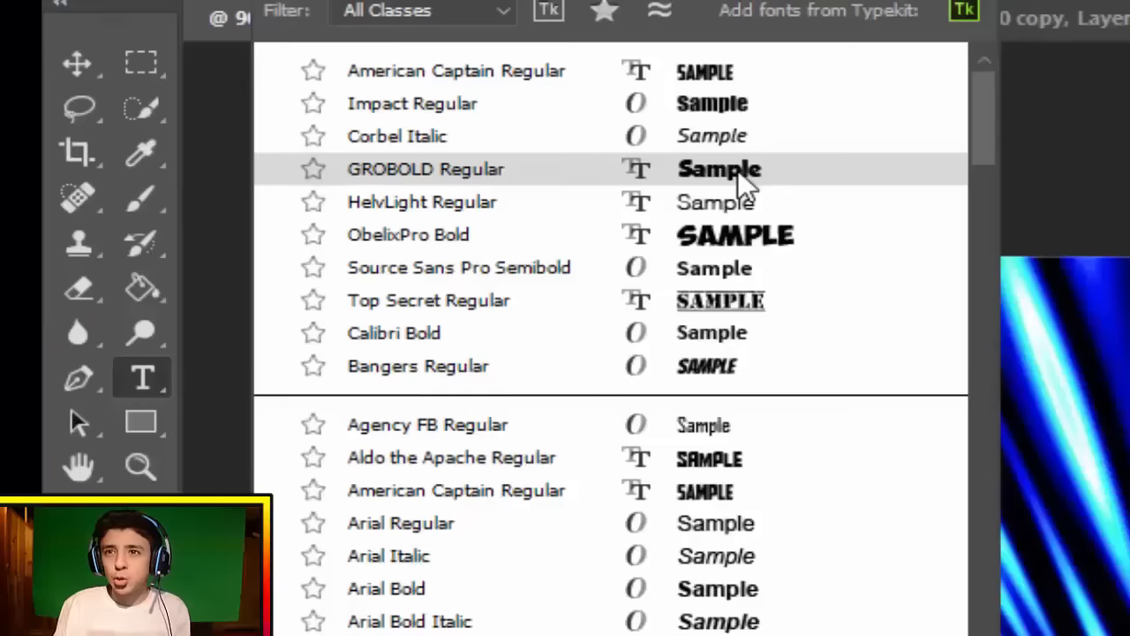
pyautogui.click(145, 201)
pyautogui.click(184, 196)
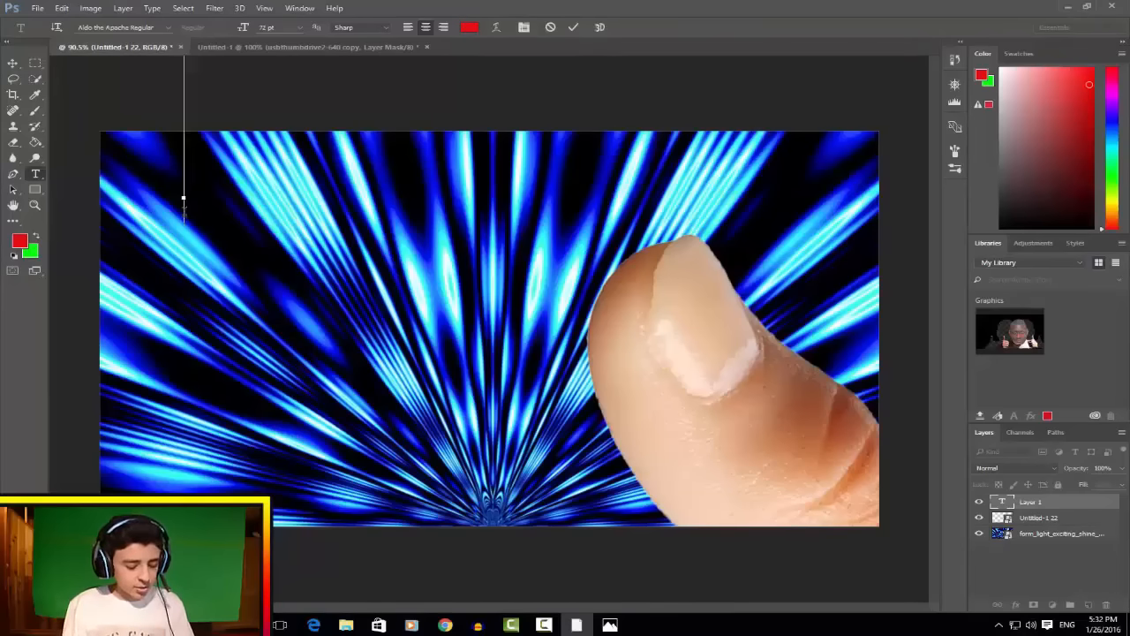
pyautogui.write('WOW TO')
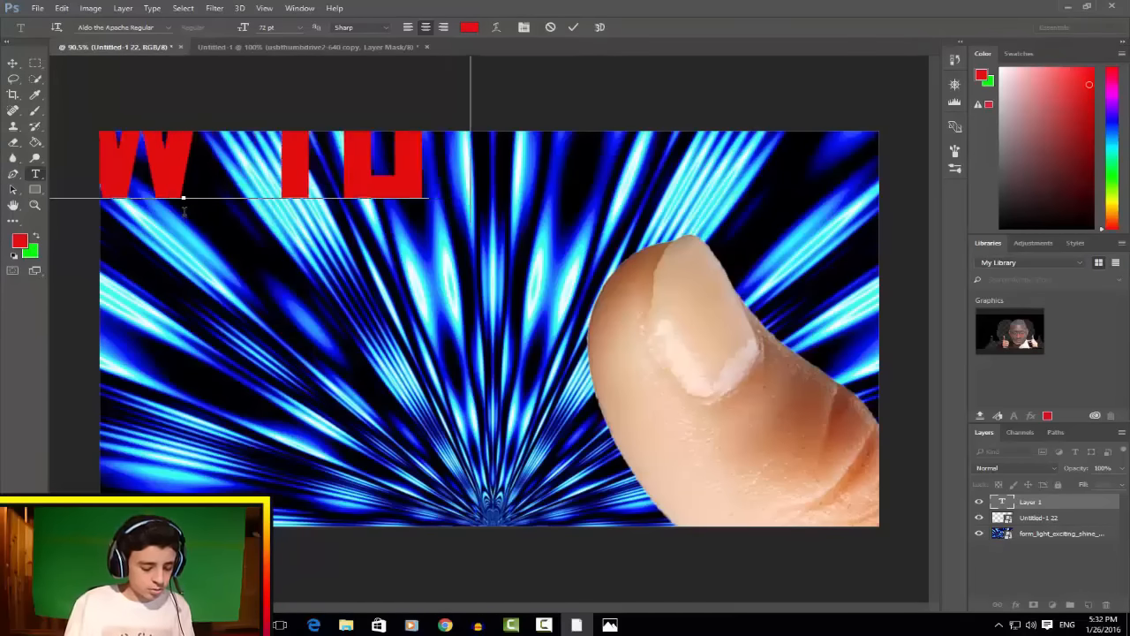
pyautogui.write(' MAKE A THUmbnail')
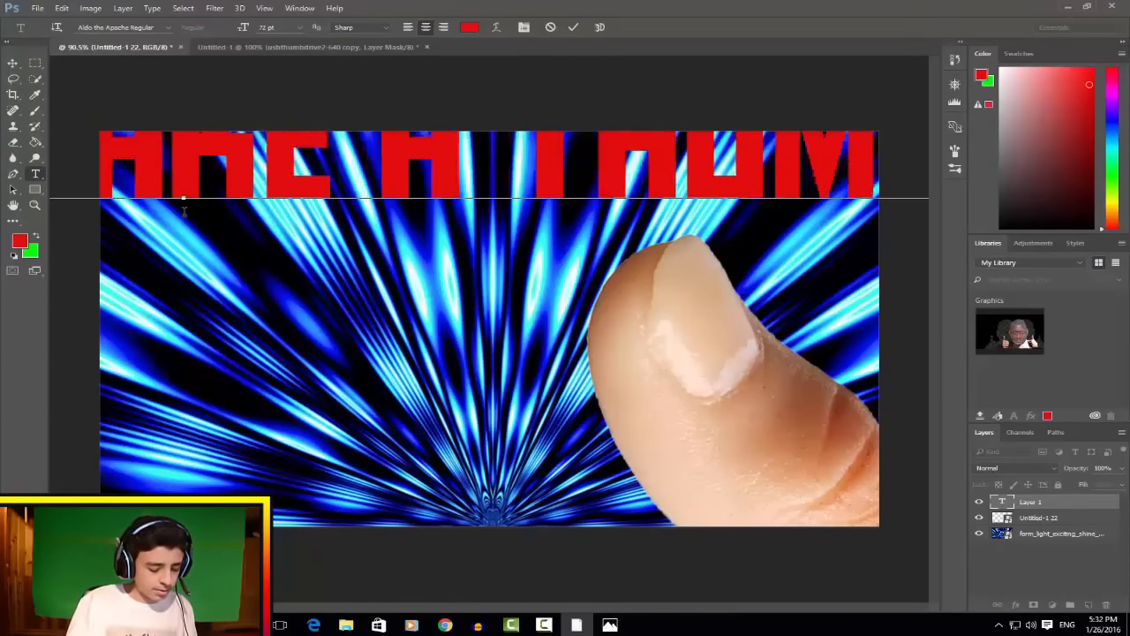
pyautogui.moveTo(187, 152); pyautogui.dragTo(245, 173)
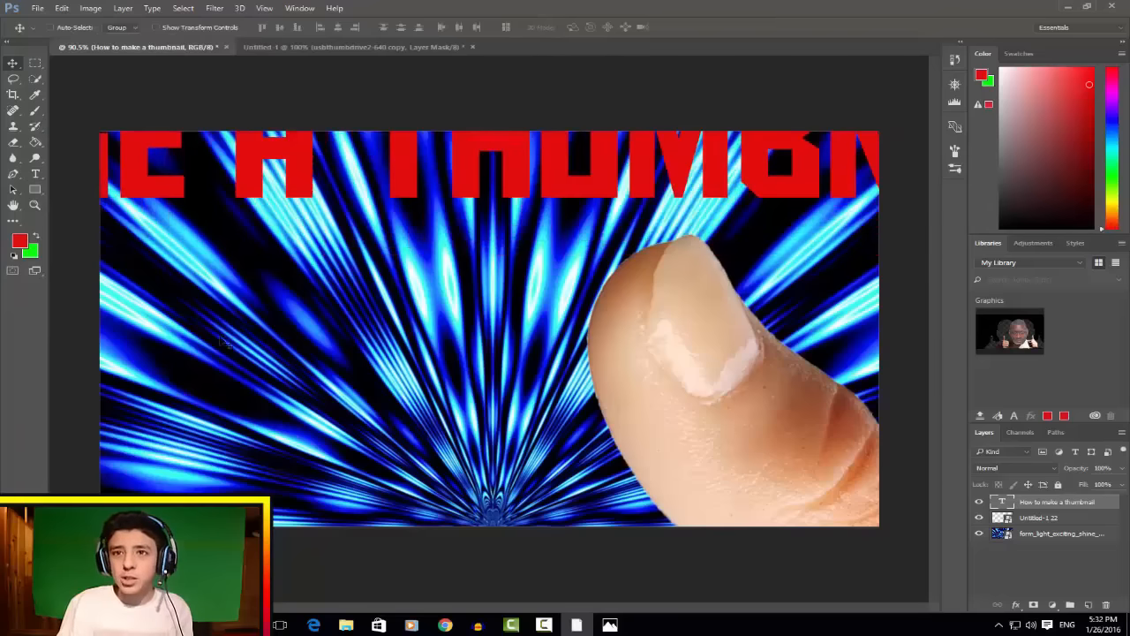
# Step: Break the title text into three centered lines reading "How", "to make" and "a thumbnail"
pyautogui.click(36, 174)
pyautogui.click(191, 164)
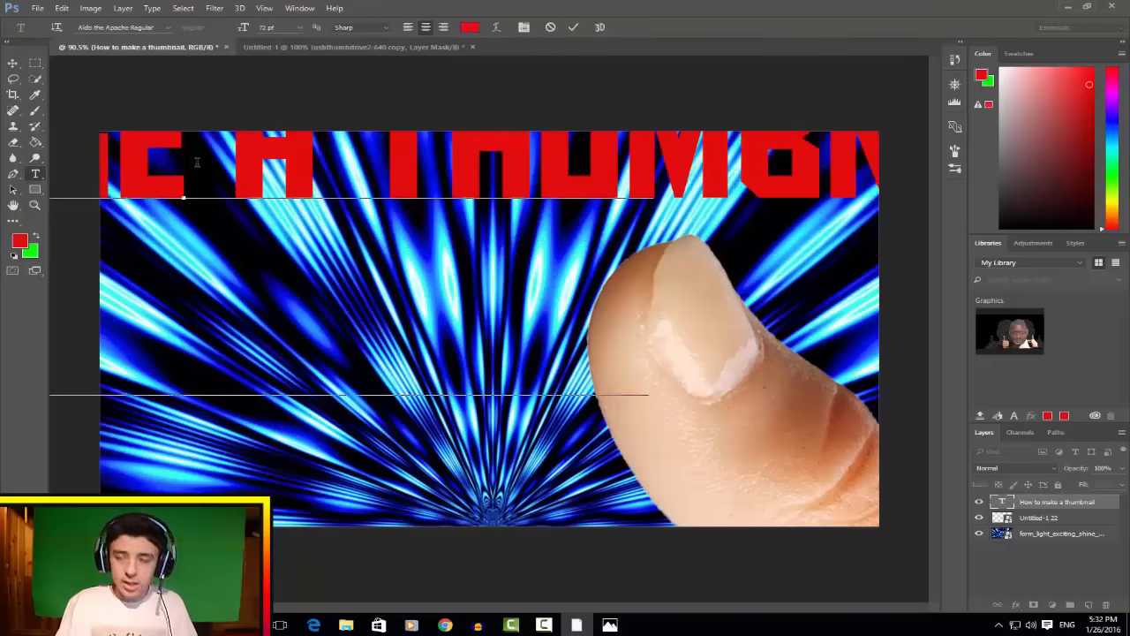
pyautogui.press('Return')
pyautogui.click(12, 63)
pyautogui.moveTo(370, 150); pyautogui.dragTo(743, 213)
pyautogui.click(35, 174)
pyautogui.click(395, 207)
pyautogui.press('Return')
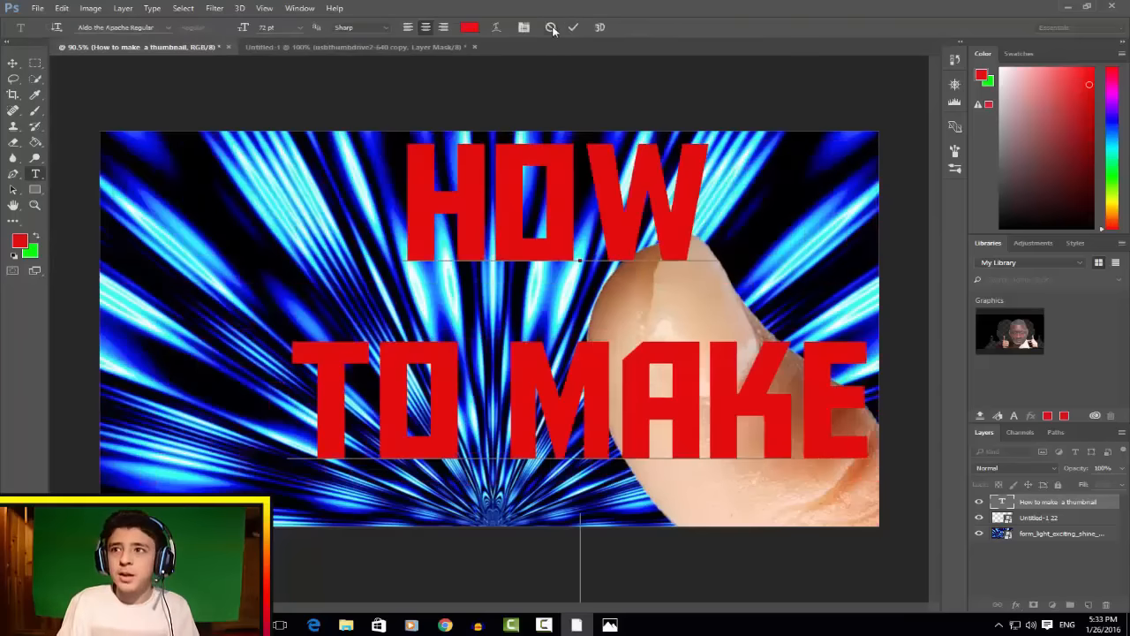
pyautogui.click(573, 30)
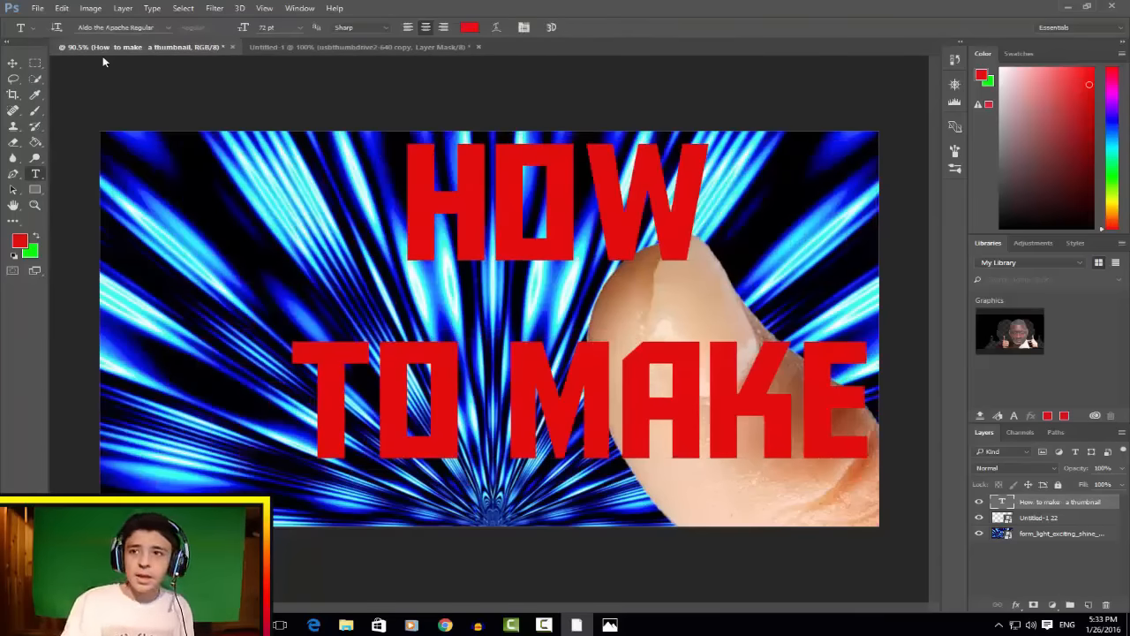
# Step: Scale the three-line title down and move it to the left part of the canvas so all lines fit
pyautogui.hotkey('ctrl', 't')
pyautogui.moveTo(115, 116); pyautogui.dragTo(208, 194)
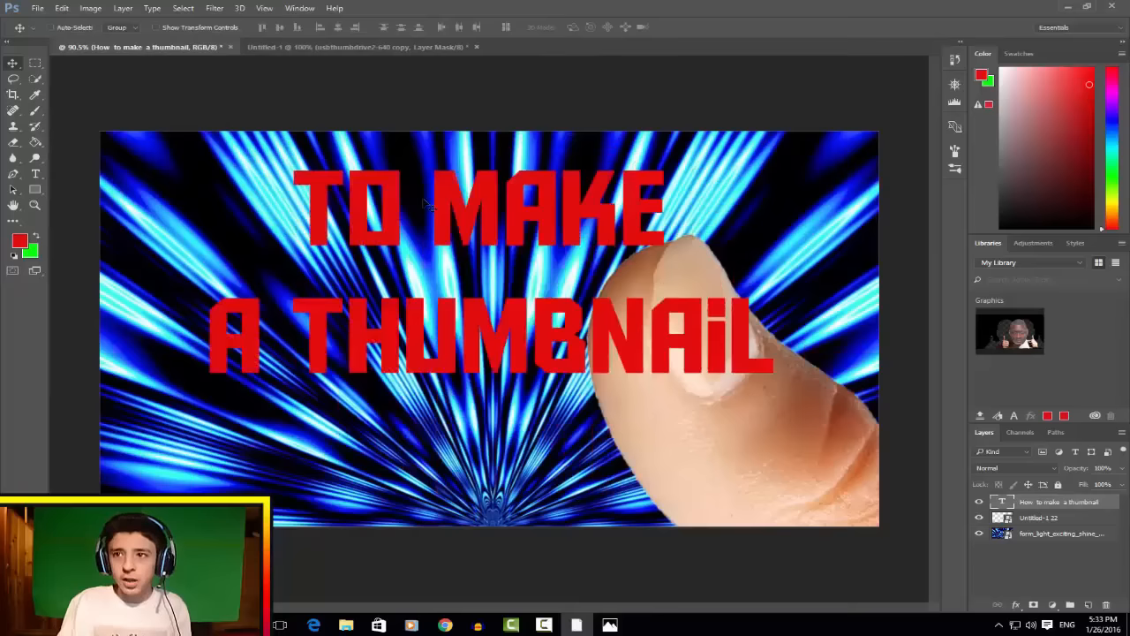
pyautogui.moveTo(427, 200); pyautogui.dragTo(329, 308)
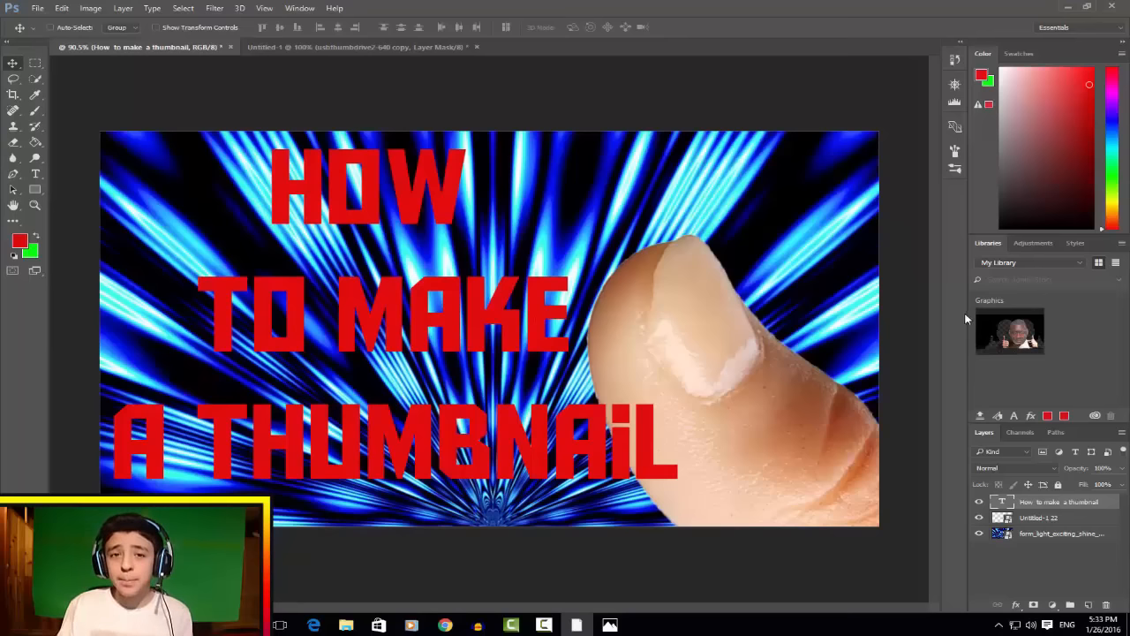
# Step: Add a purple linear Gradient Overlay at 90° and a dark Outer Glow to the title text layer
pyautogui.rightClick(1021, 503)
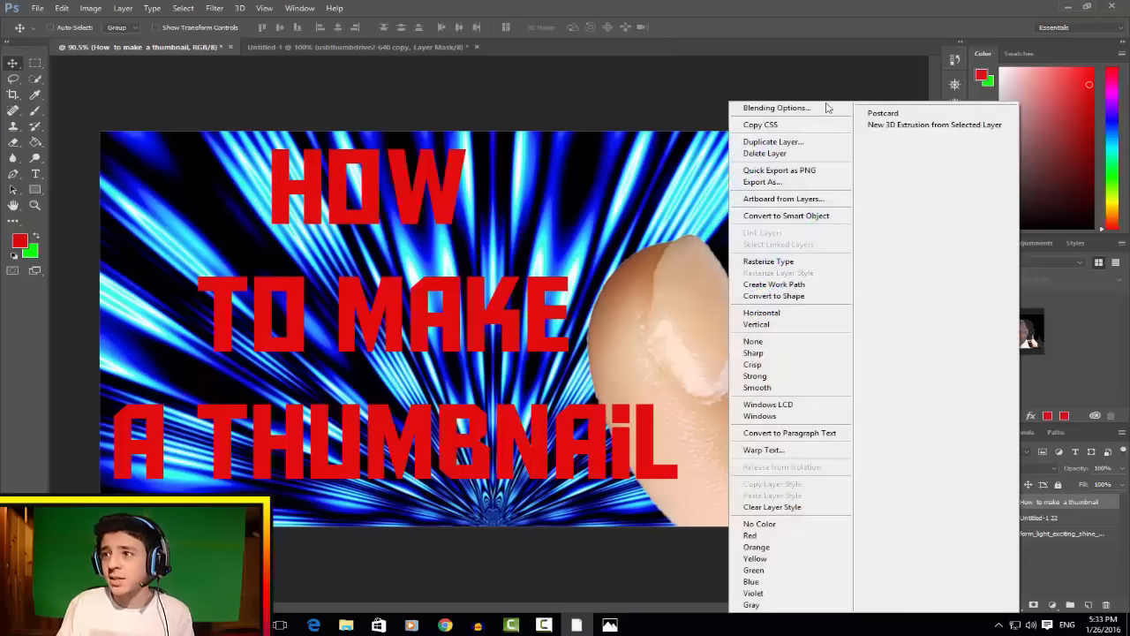
pyautogui.click(777, 107)
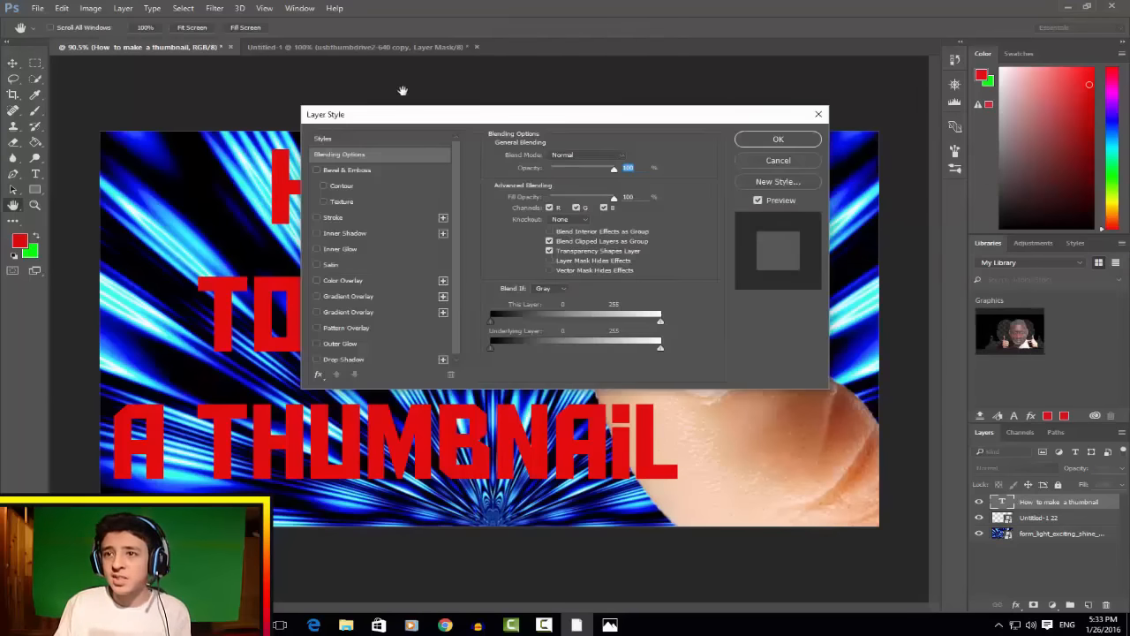
pyautogui.click(360, 312)
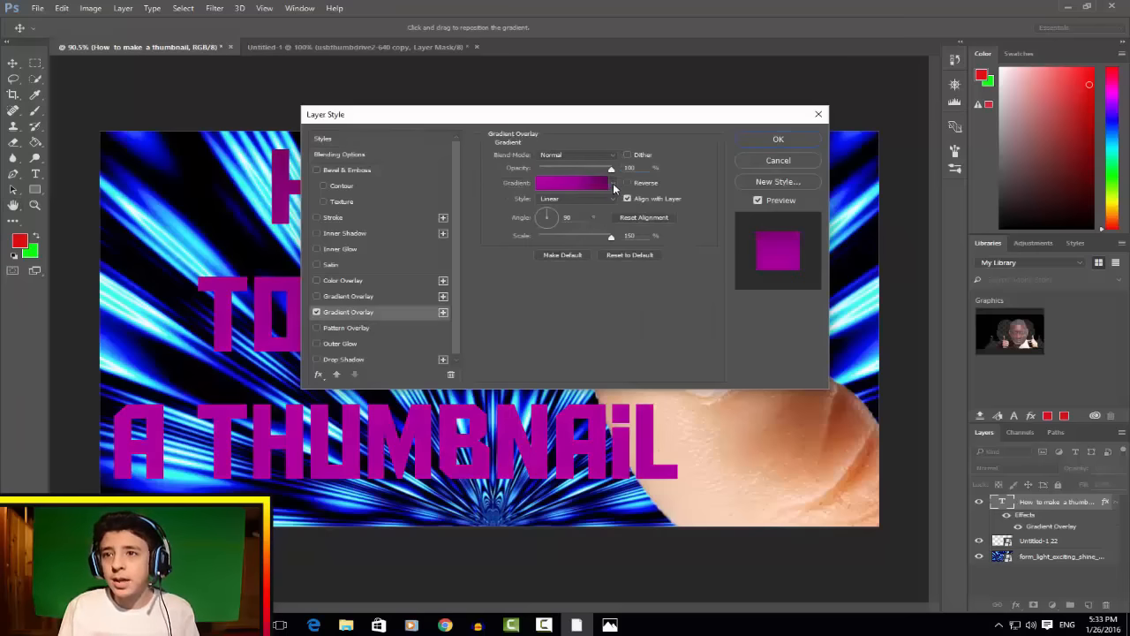
pyautogui.click(354, 345)
# Step: Add a textured Bevel & Emboss in Emboss style to the title and reduce its size
pyautogui.moveTo(444, 115); pyautogui.dragTo(736, 34)
pyautogui.click(647, 116)
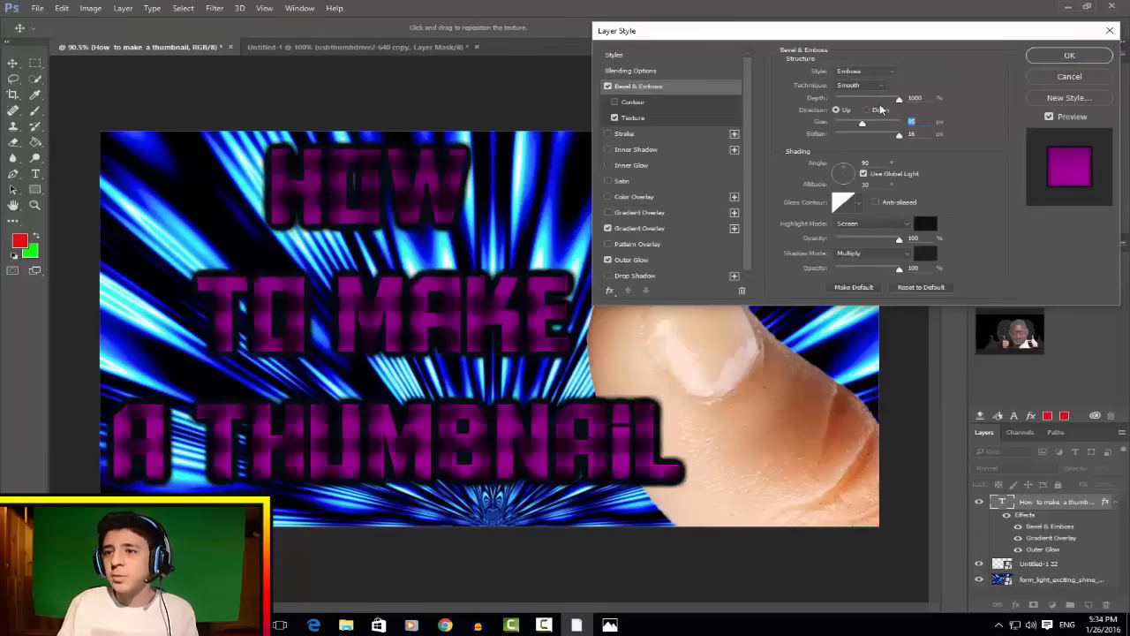
pyautogui.moveTo(878, 108); pyautogui.dragTo(822, 103)
# Step: Try the Inner Glow and Inner Shadow effects on the title and turn both off again
pyautogui.click(618, 166)
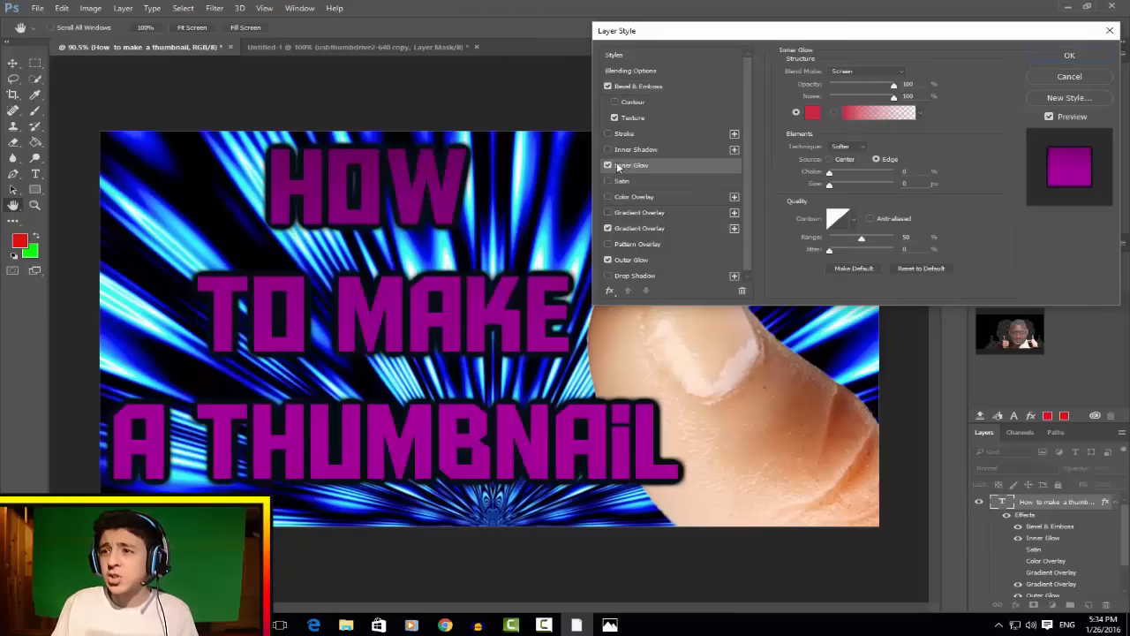
pyautogui.click(606, 166)
pyautogui.click(625, 150)
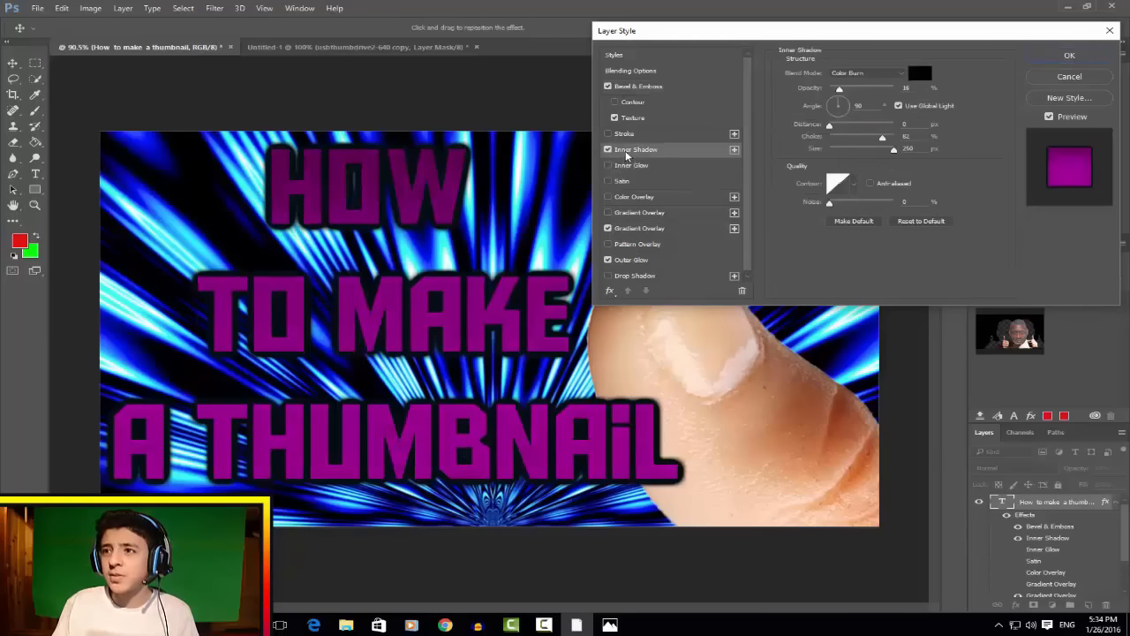
pyautogui.click(607, 150)
# Step: Add a black Drop Shadow at 100% opacity to the title, adjust its distance and apply the layer style
pyautogui.click(649, 275)
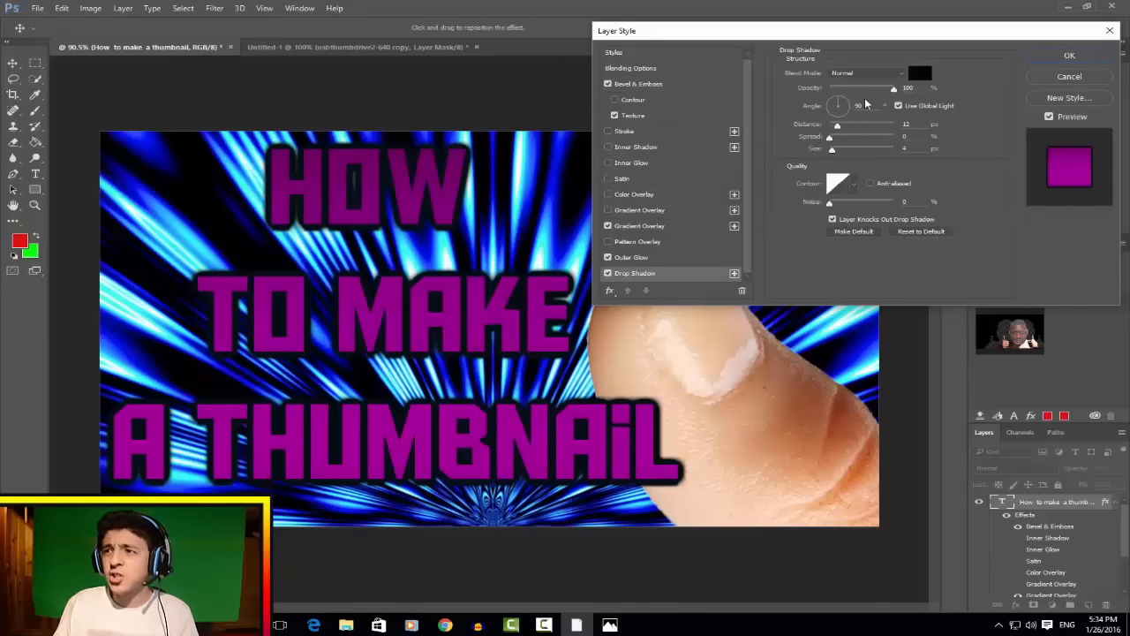
pyautogui.moveTo(837, 126); pyautogui.dragTo(830, 126)
pyautogui.click(1063, 59)
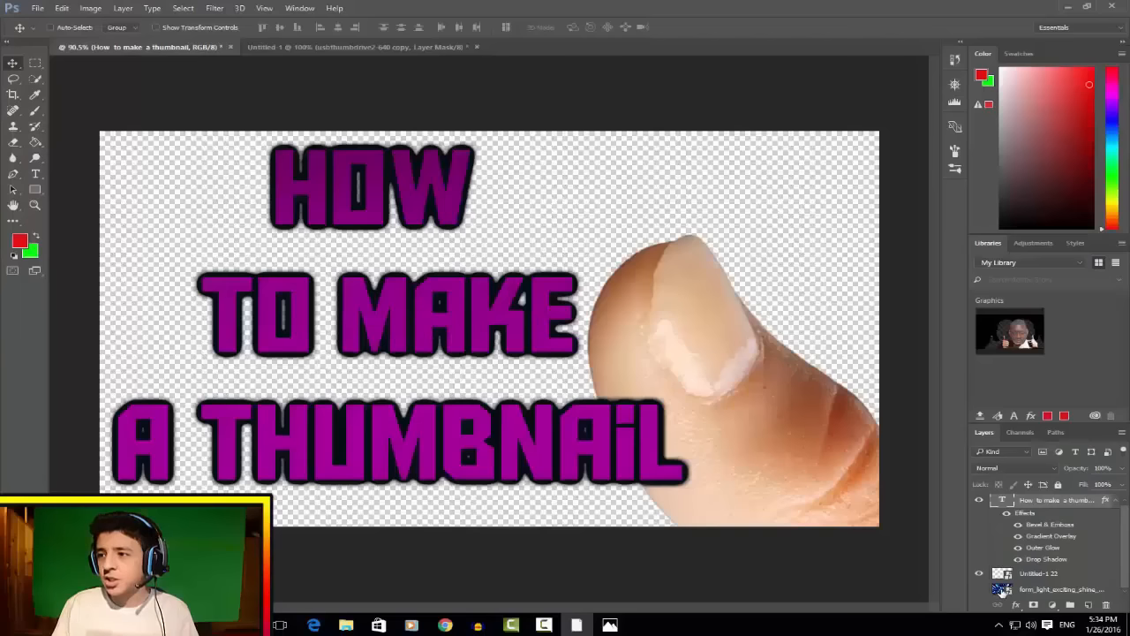
# Step: Place the image blogNov2014_red_original directly above the hidden blue background layer as a full-canvas background
pyautogui.click(998, 589)
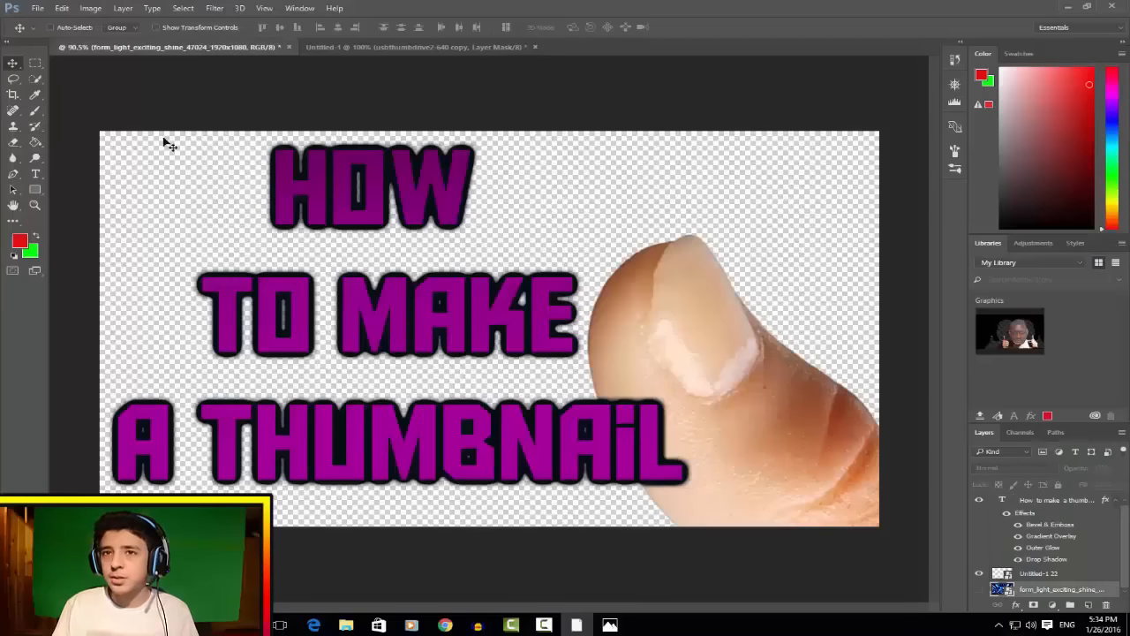
pyautogui.click(38, 8)
pyautogui.click(80, 230)
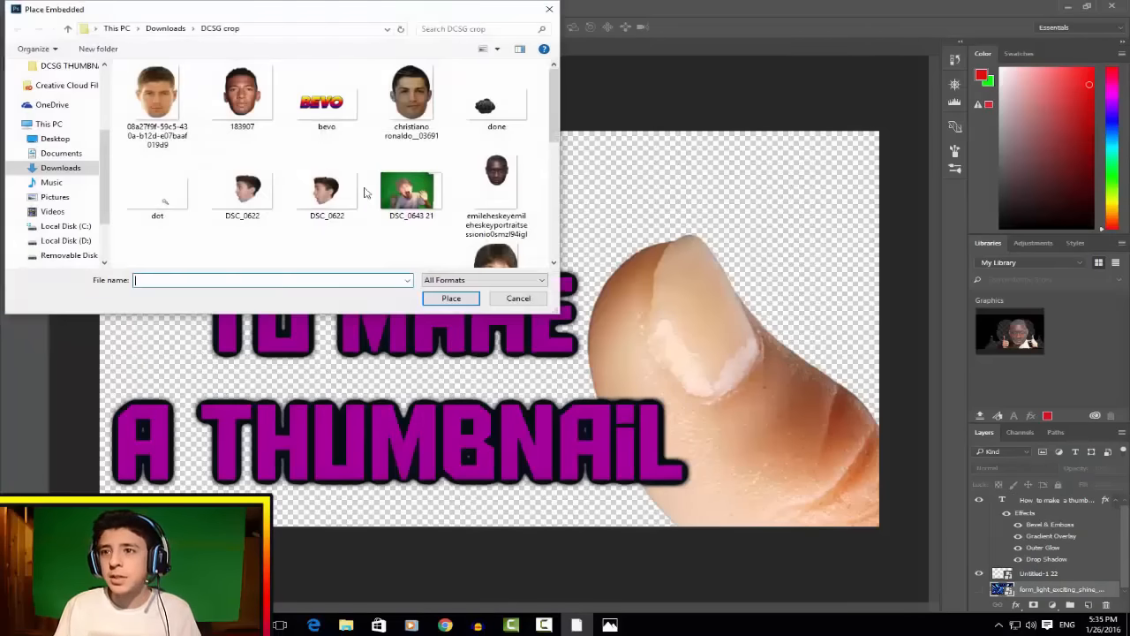
pyautogui.scroll(-10, 364, 193)
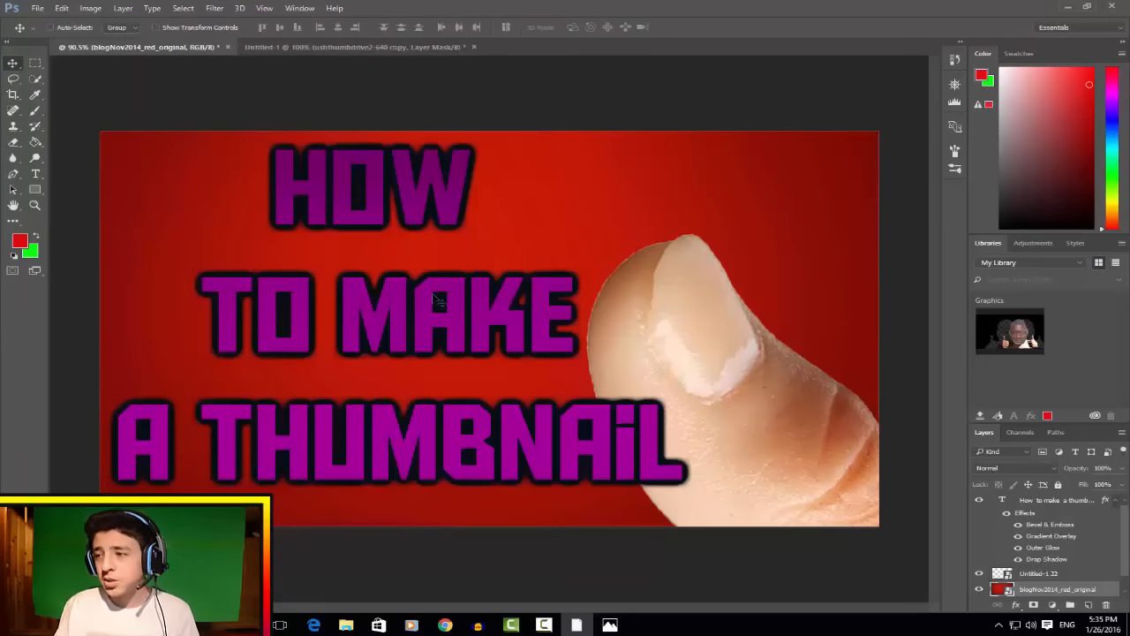
pyautogui.click(468, 337)
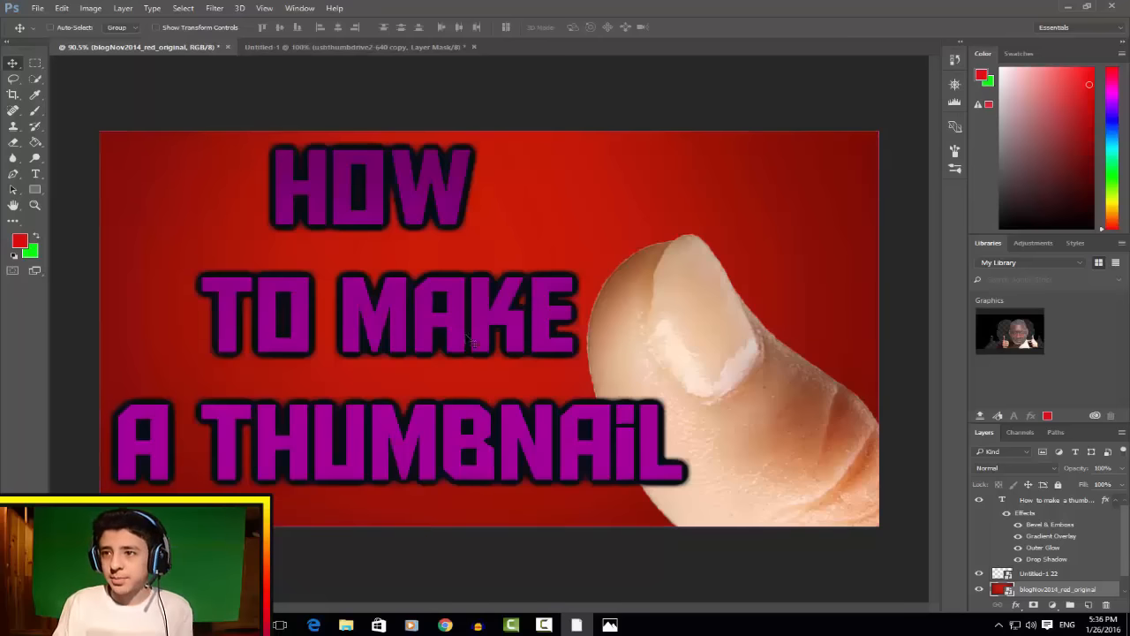
# Step: Duplicate the title text layer together with its layer effects
pyautogui.click(997, 496)
pyautogui.rightClick(1010, 504)
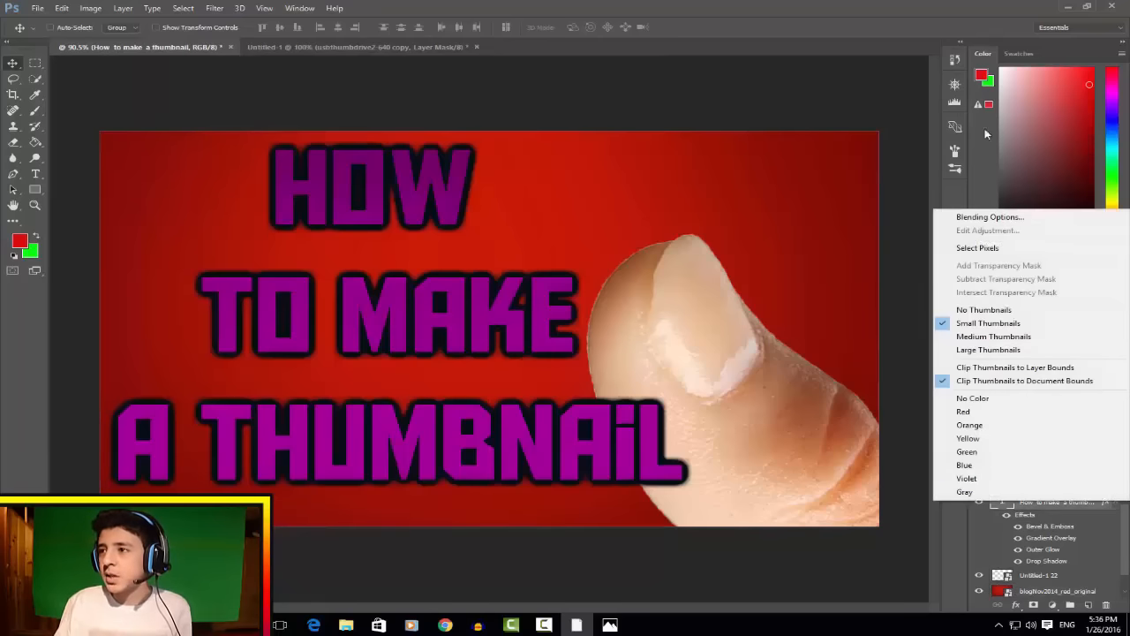
pyautogui.click(1009, 222)
pyautogui.rightClick(1036, 501)
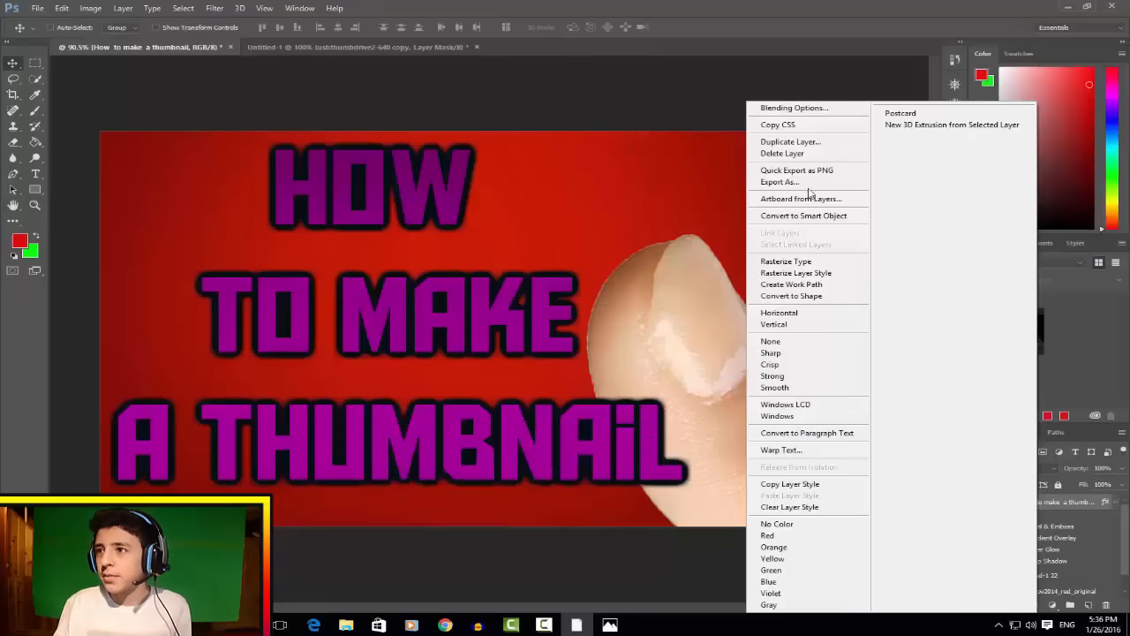
pyautogui.click(791, 142)
pyautogui.click(988, 246)
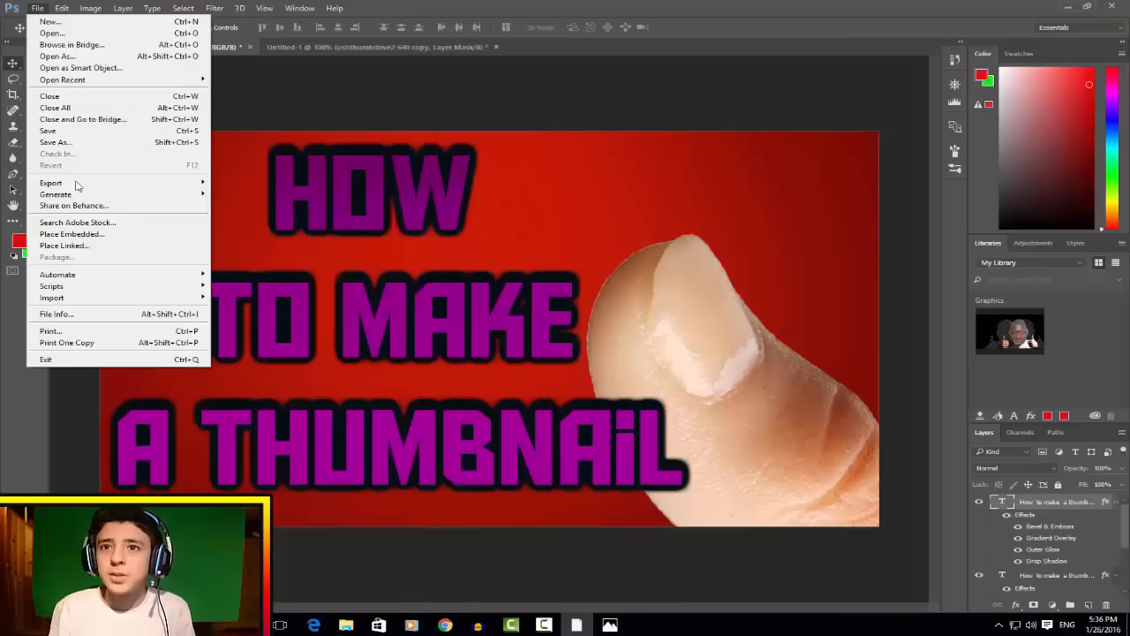
# Step: Place the embedded Luigi image and move it to the left side of the canvas
pyautogui.click(78, 234)
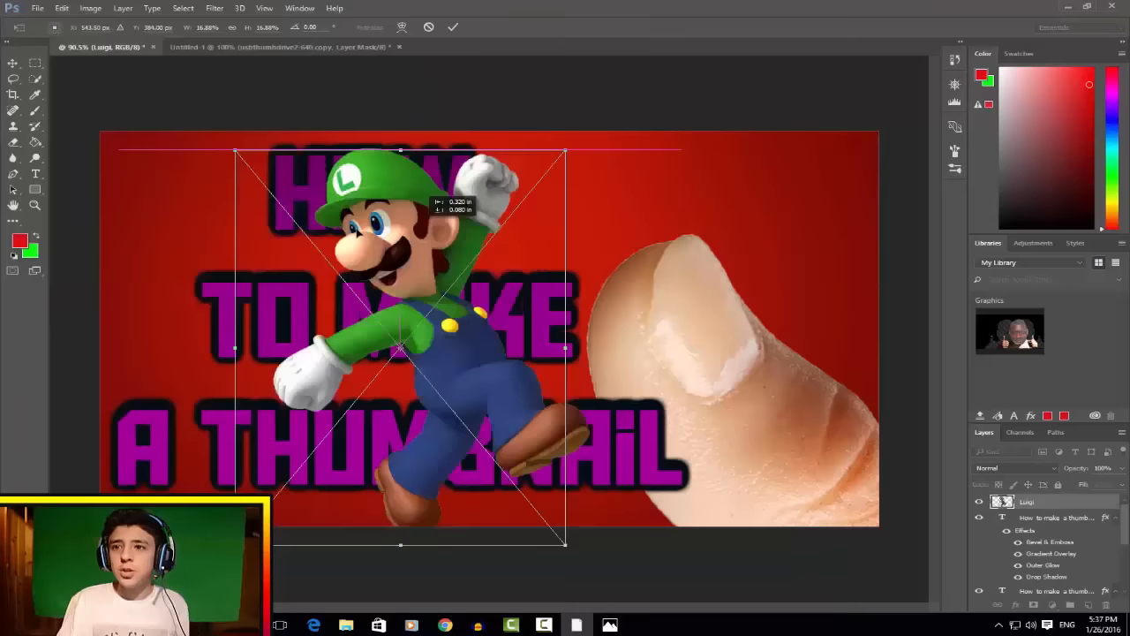
pyautogui.moveTo(424, 185); pyautogui.dragTo(289, 212)
pyautogui.press('Return')
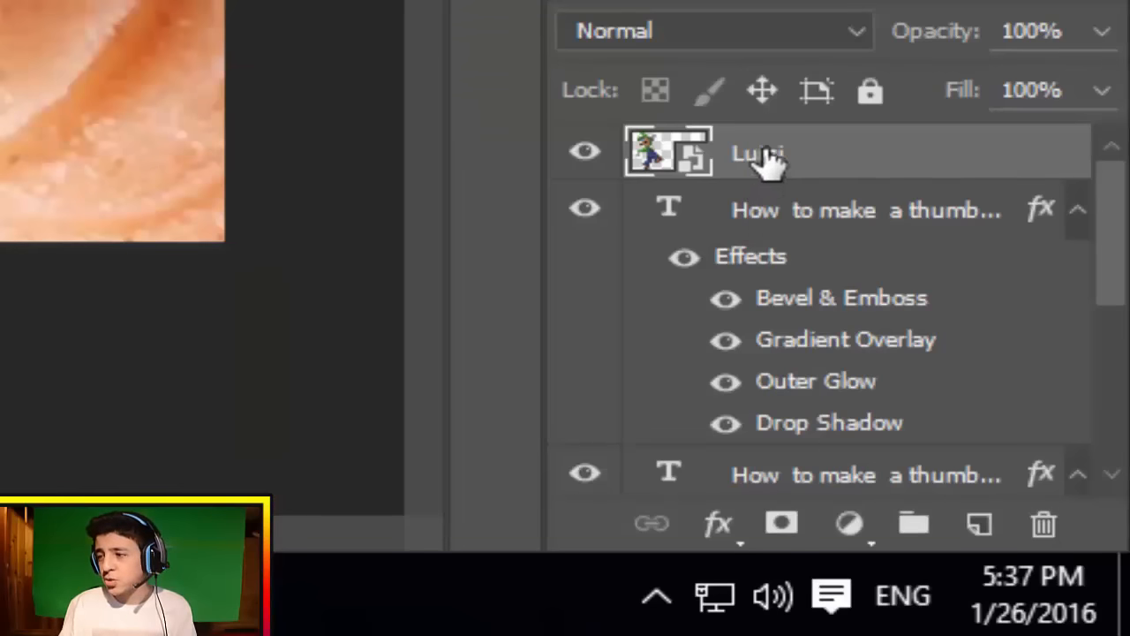
# Step: Move the Luigi layer beneath the title text in the layer stack and shift Luigi slightly up and left
pyautogui.moveTo(766, 161); pyautogui.dragTo(799, 420)
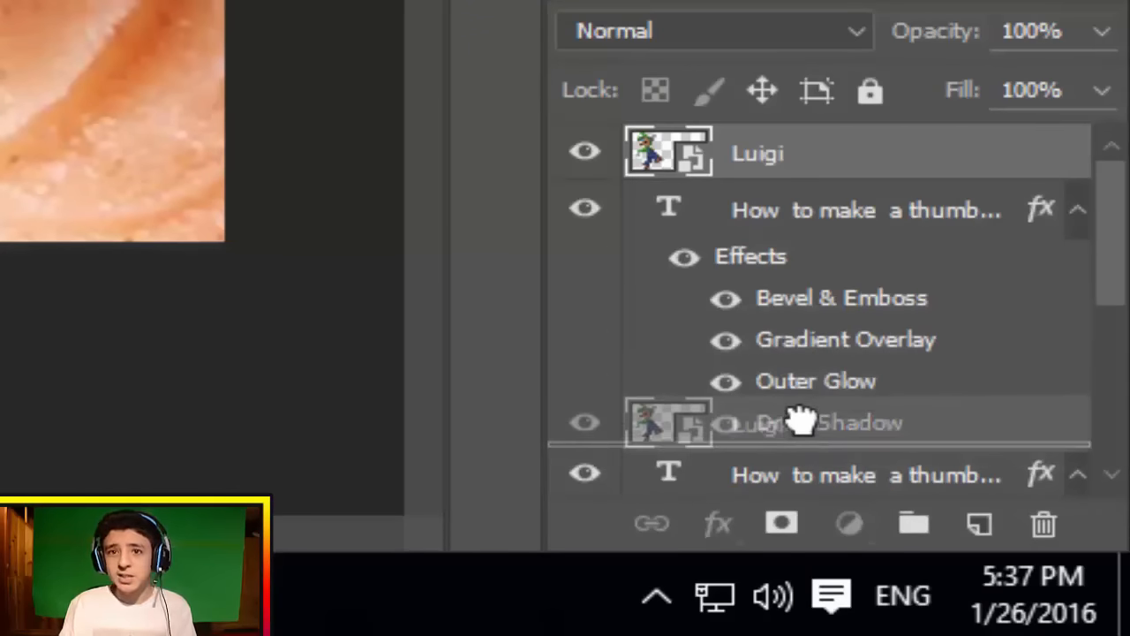
pyautogui.moveTo(800, 421); pyautogui.dragTo(801, 420)
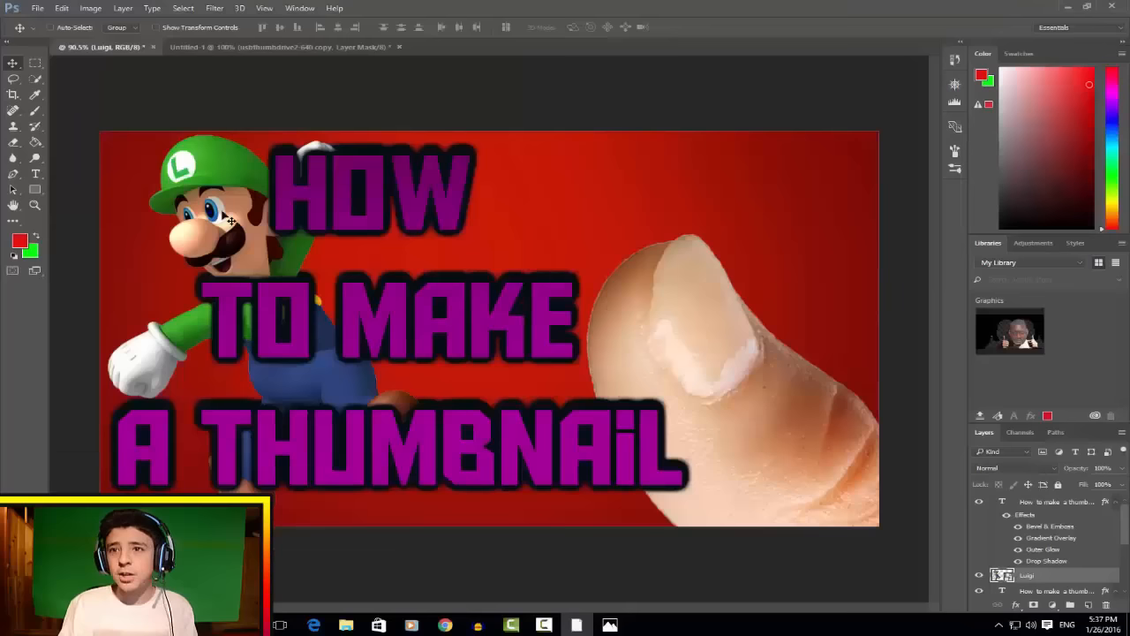
pyautogui.moveTo(225, 218); pyautogui.dragTo(201, 202)
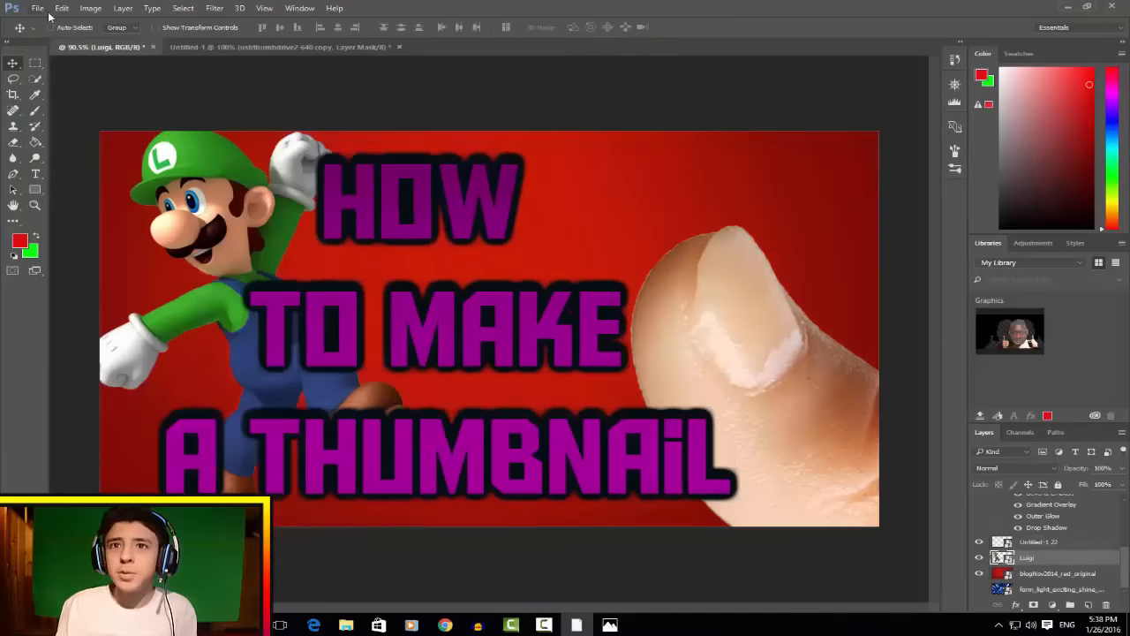
# Step: Place the flares__13_ image from the DCSG backgrounds and items folder and move the flare to the canvas's upper-right corner
pyautogui.click(37, 8)
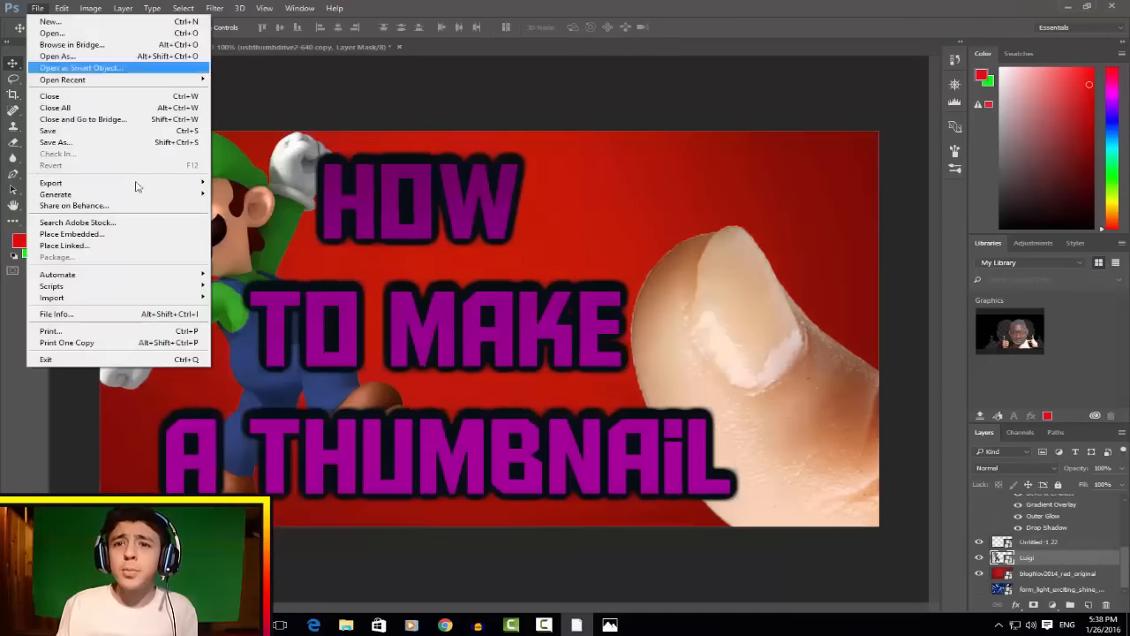
pyautogui.click(151, 233)
pyautogui.scroll(-8, 312, 155)
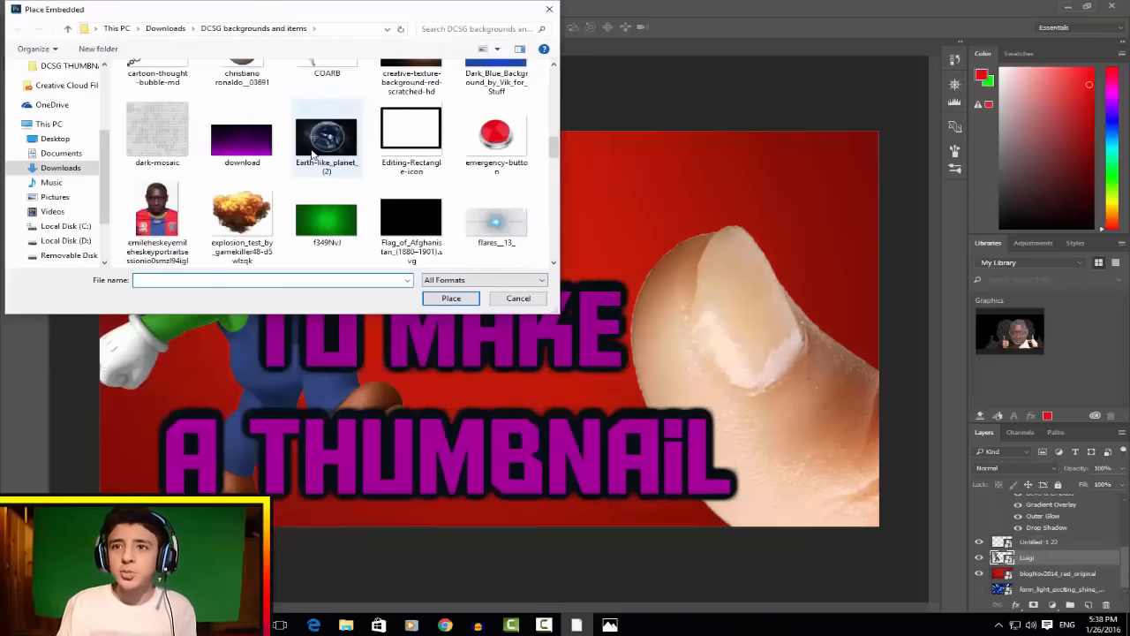
pyautogui.doubleClick(496, 223)
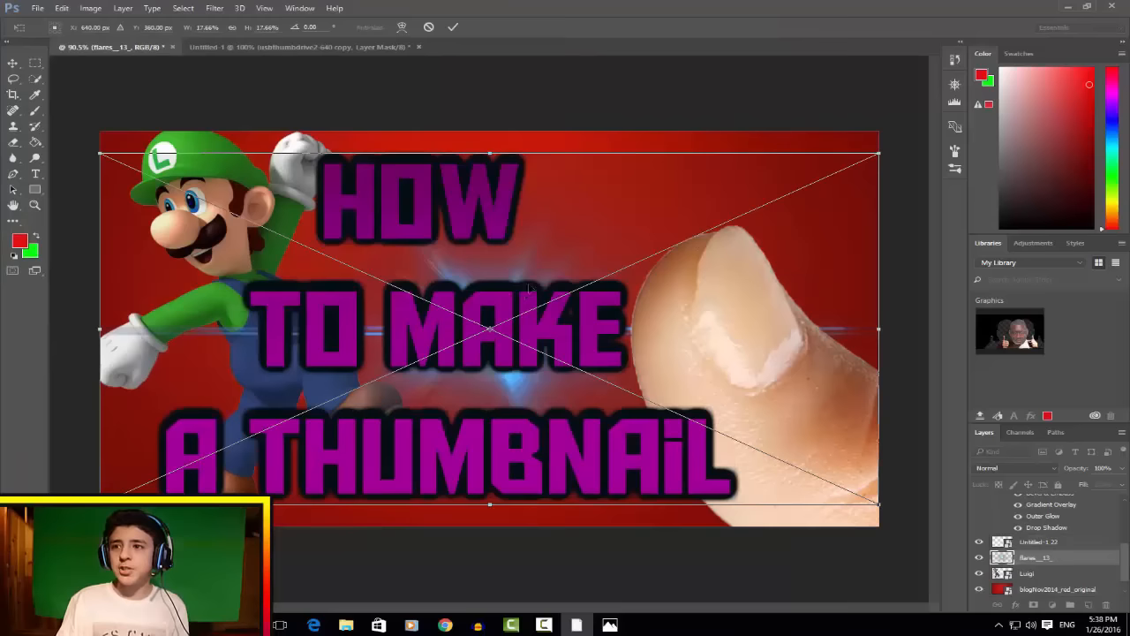
pyautogui.moveTo(571, 253); pyautogui.dragTo(887, 88)
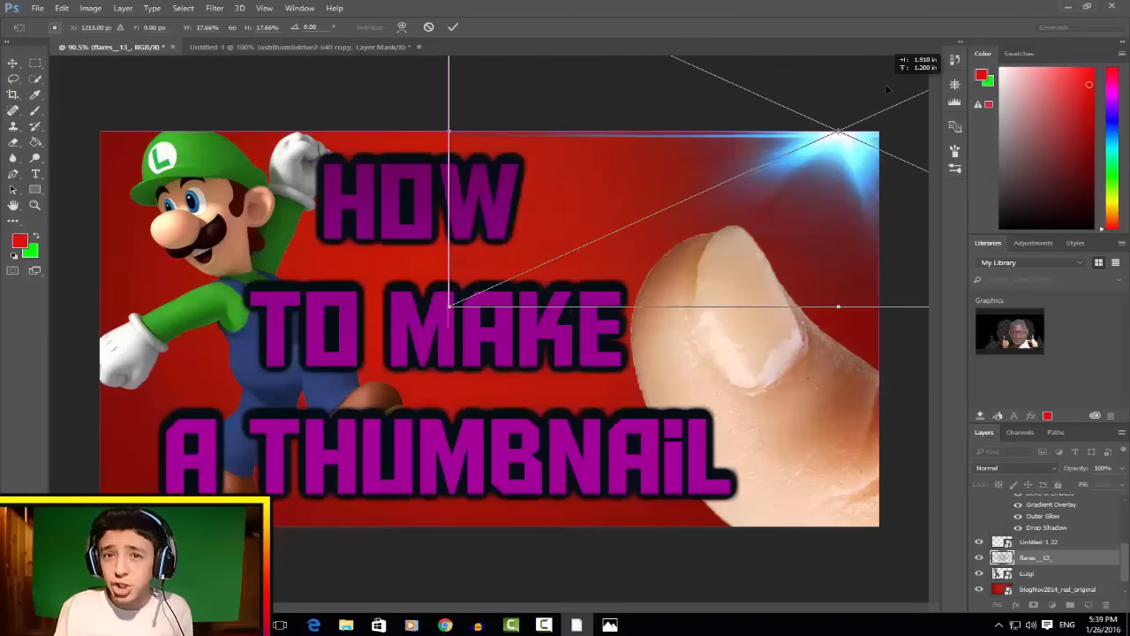
pyautogui.press('Return')
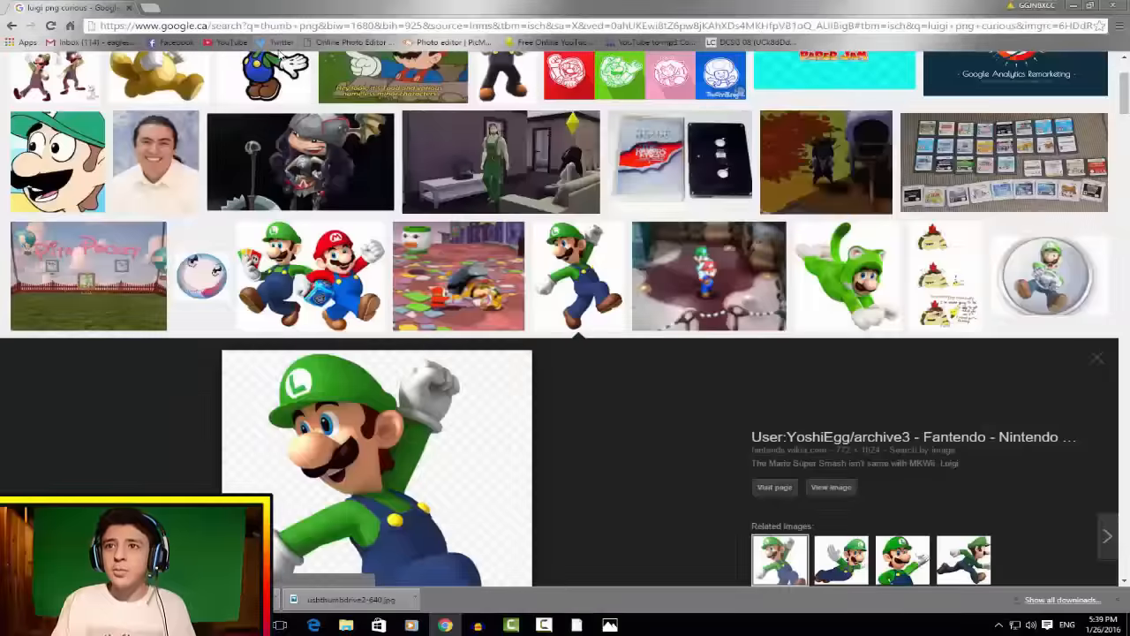
# Step: Place the Adobe_Photoshop_CS6_icon.svg image, scale it down and tilt it slightly beside the word "How" above the thumb
pyautogui.scroll(3, 275, 71)
pyautogui.moveTo(269, 72); pyautogui.dragTo(26, 113)
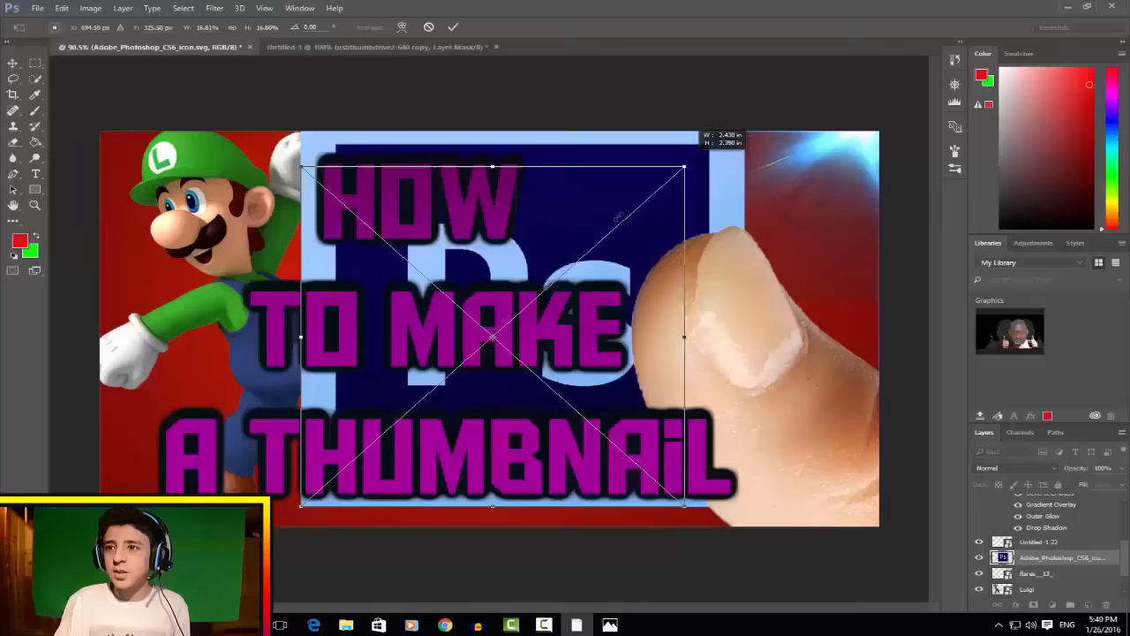
pyautogui.moveTo(746, 133); pyautogui.dragTo(693, 80)
pyautogui.moveTo(630, 250)
pyautogui.mouseDown()
pyautogui.moveTo(653, 236)
pyautogui.moveTo(629, 237)
pyautogui.mouseUp()
pyautogui.press('Return')
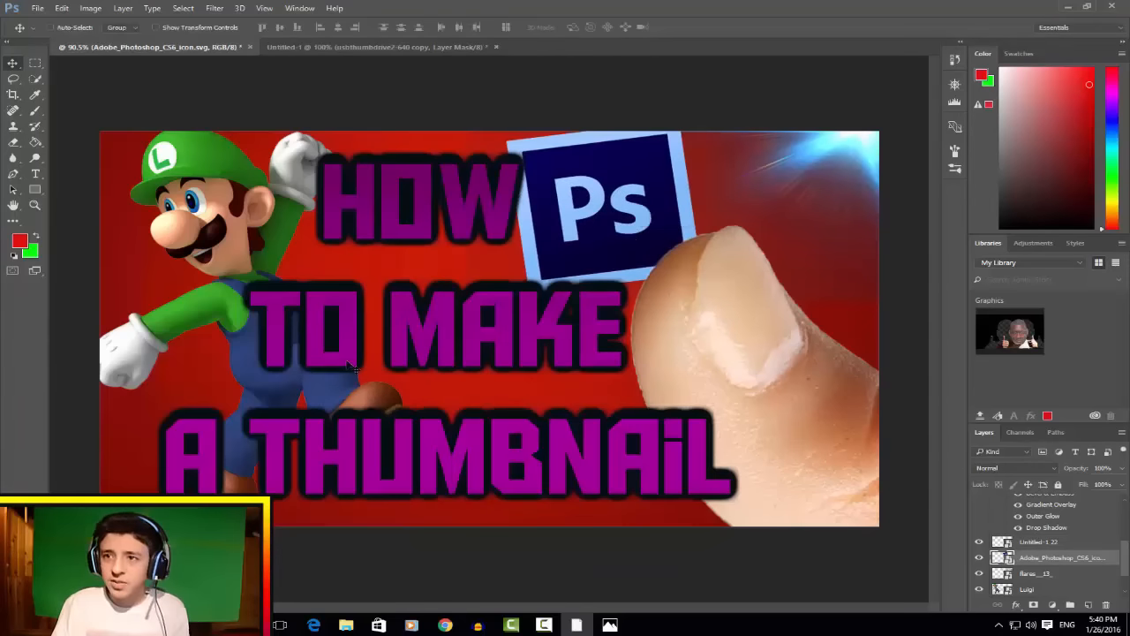